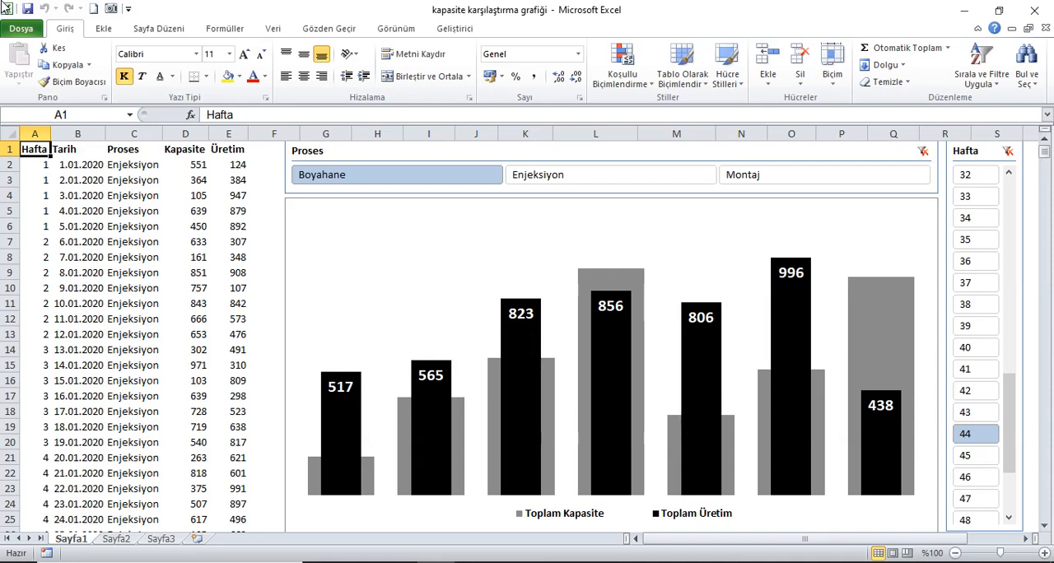
Examine the source data columns on Sayfa1 and the formulas behind the first Kapasite and Üretim values
left_click_drag(1015, 426, 1030, 404)
left_click_drag(45, 144, 136, 150)
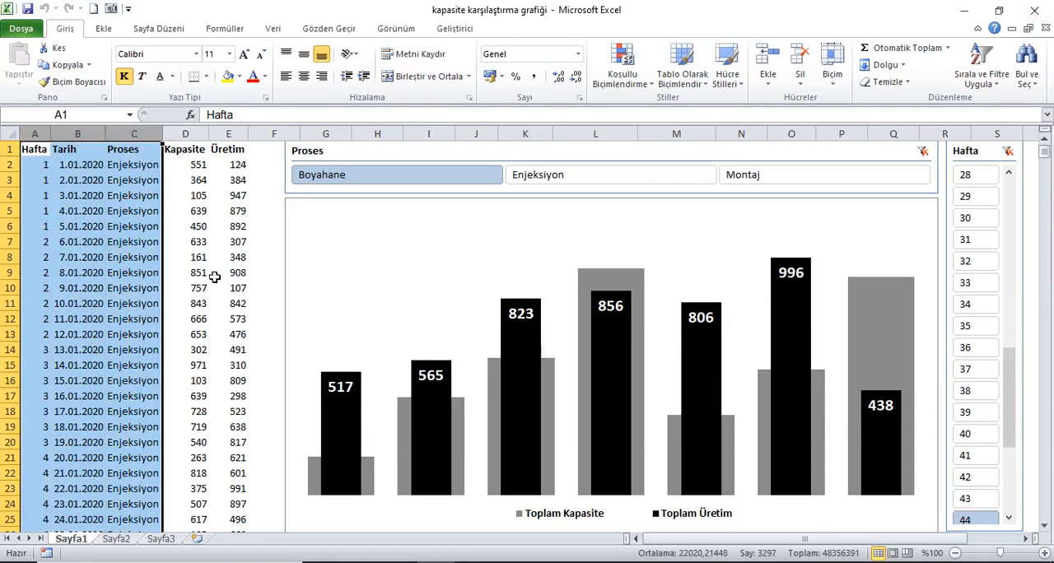
scroll(214, 280, "down", 7)
left_click_drag(1044, 172, 1048, 122)
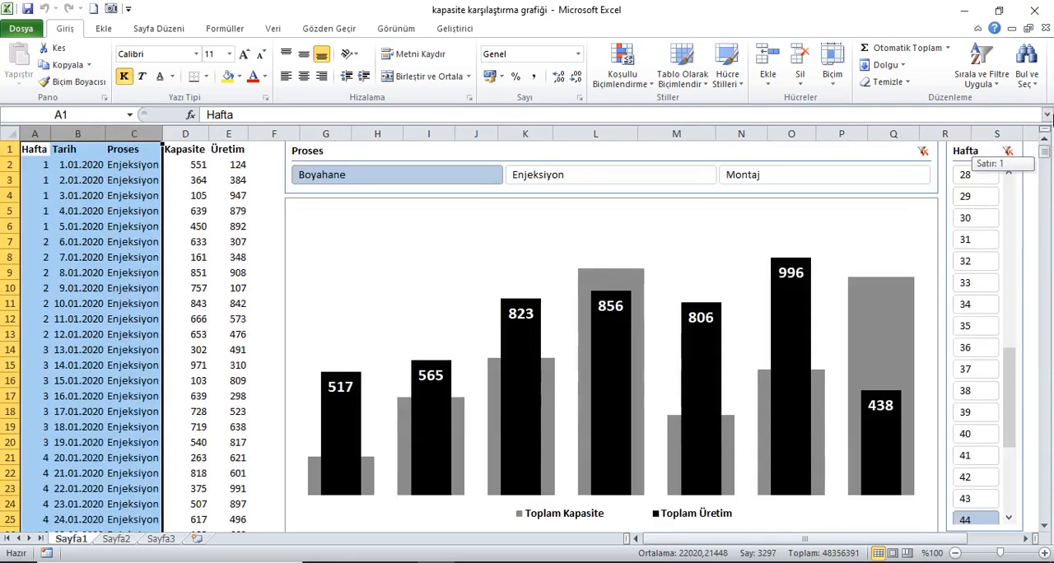
left_click(201, 143)
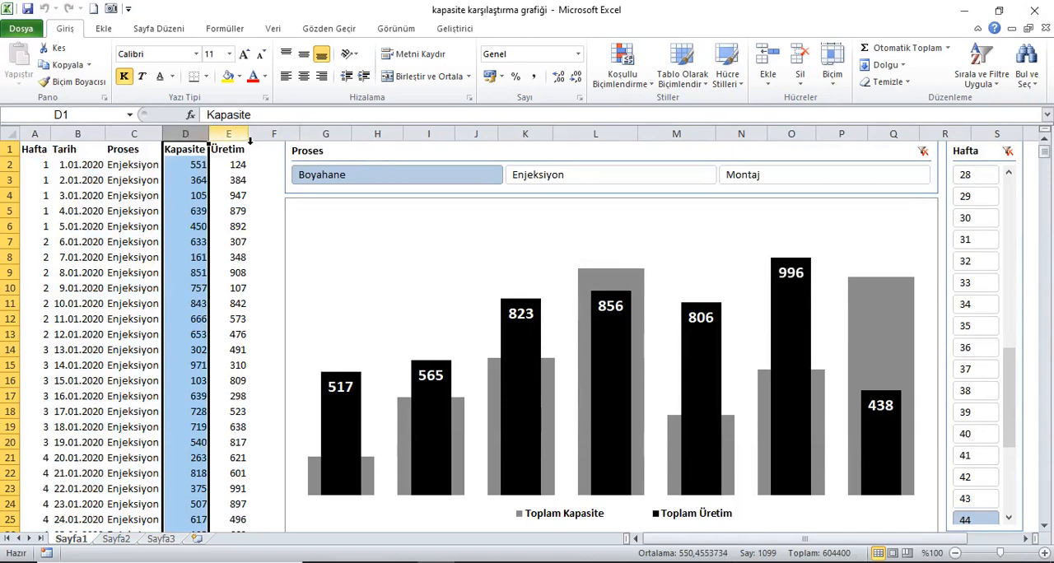
left_click(218, 145)
left_click(194, 168)
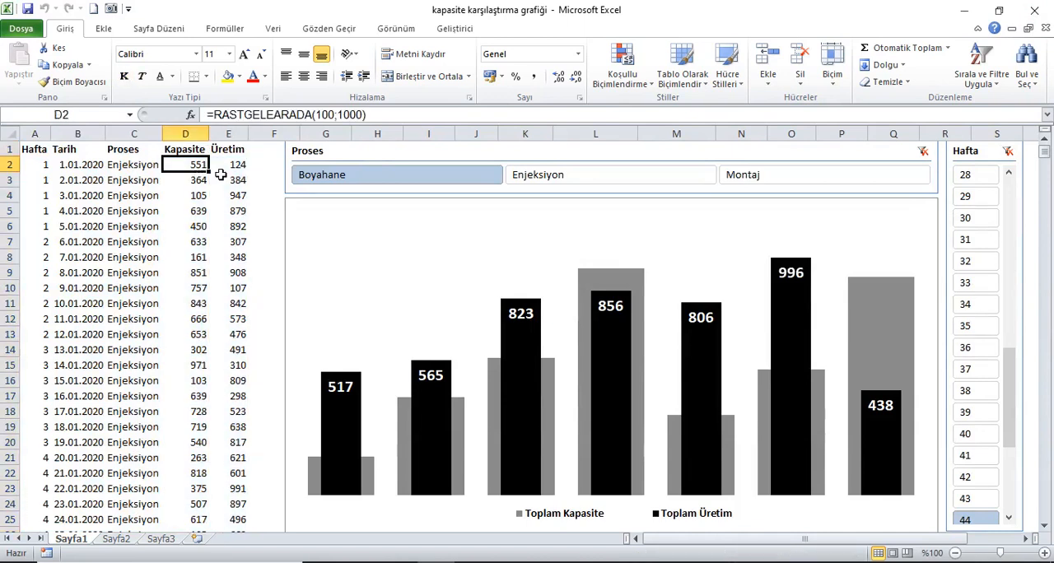
left_click(233, 170)
left_click(202, 169)
left_click(34, 151)
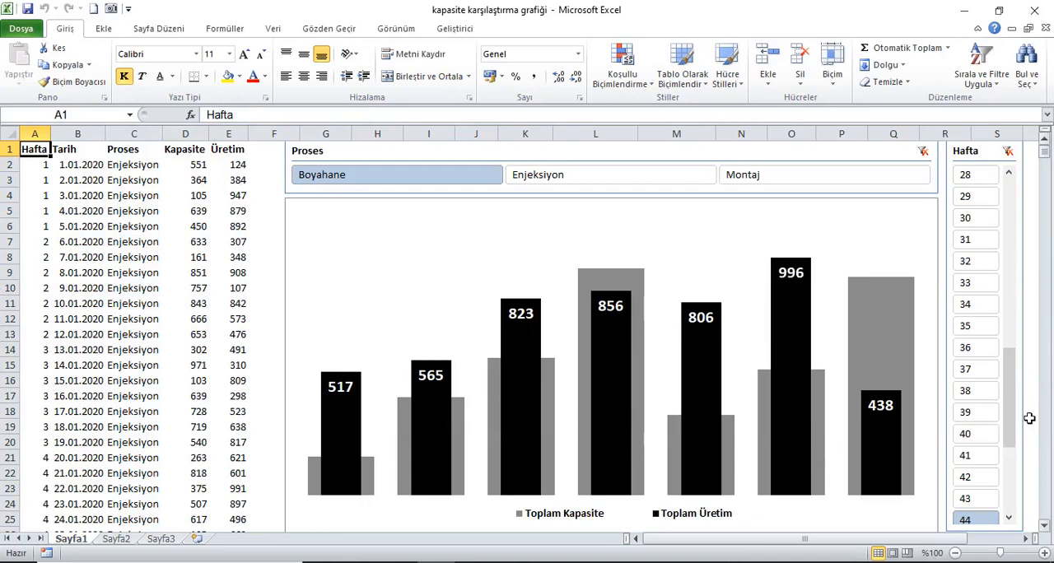
Filter the finished chart to the Enjeksiyon process and view weeks 10, 11 and 13 with their capacity and production bars
left_click_drag(1014, 420, 1011, 376)
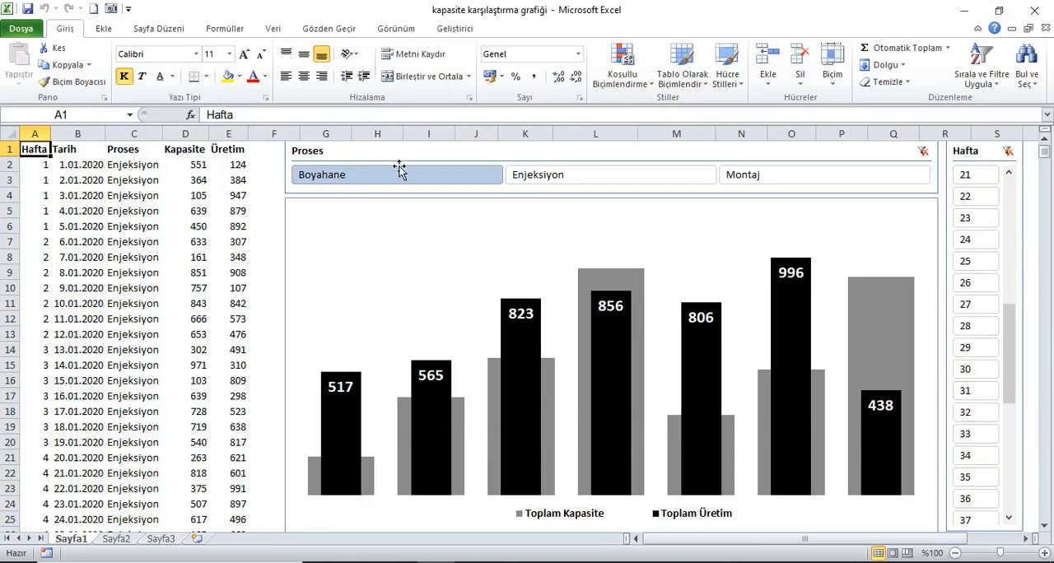
left_click(570, 187)
left_click(568, 186)
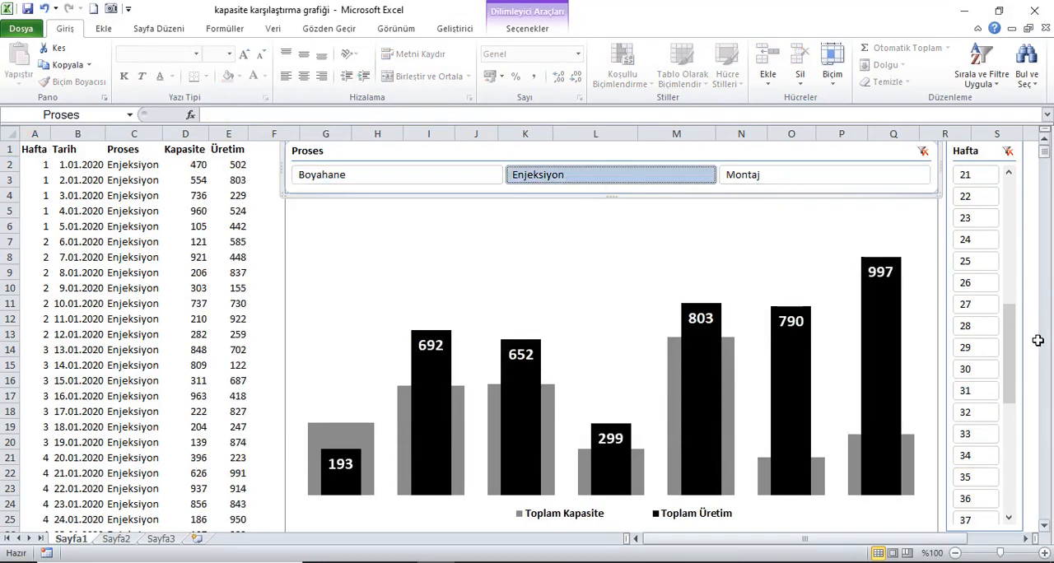
left_click_drag(1011, 348, 1014, 266)
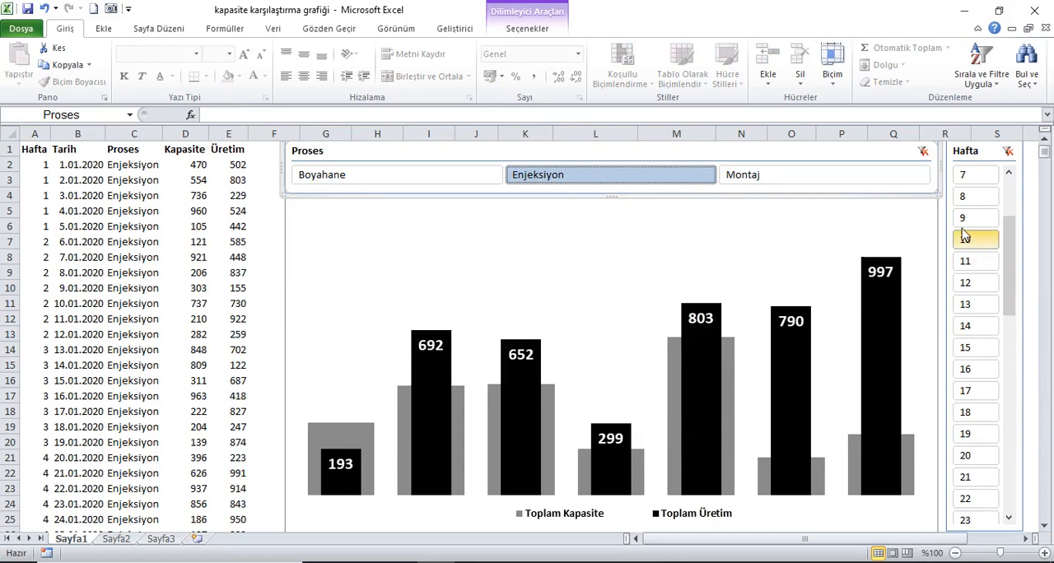
left_click(965, 238)
left_click(965, 261)
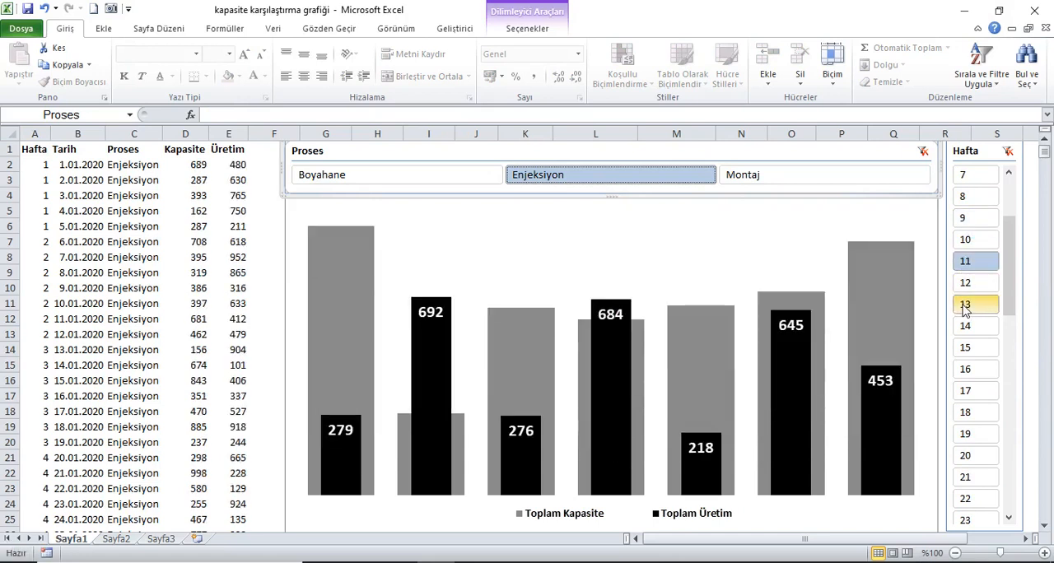
left_click(965, 304)
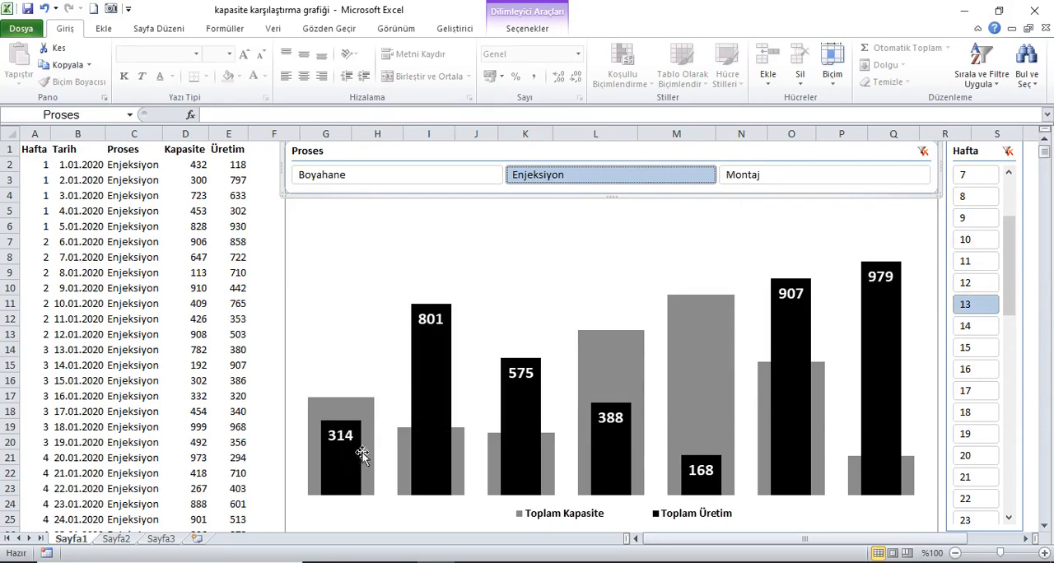
mouse_move(393, 491)
mouse_move(335, 417)
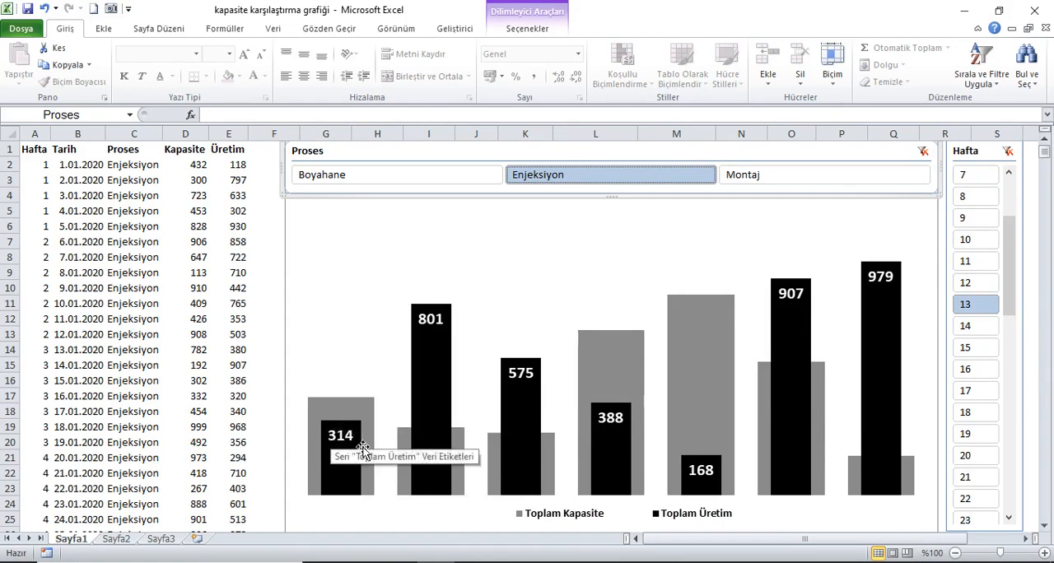
View the Enjeksiyon chart for several weeks from 15 onward, including weeks 42 and 43, ending on week 40
left_click(976, 348)
left_click(975, 420)
left_click(966, 377)
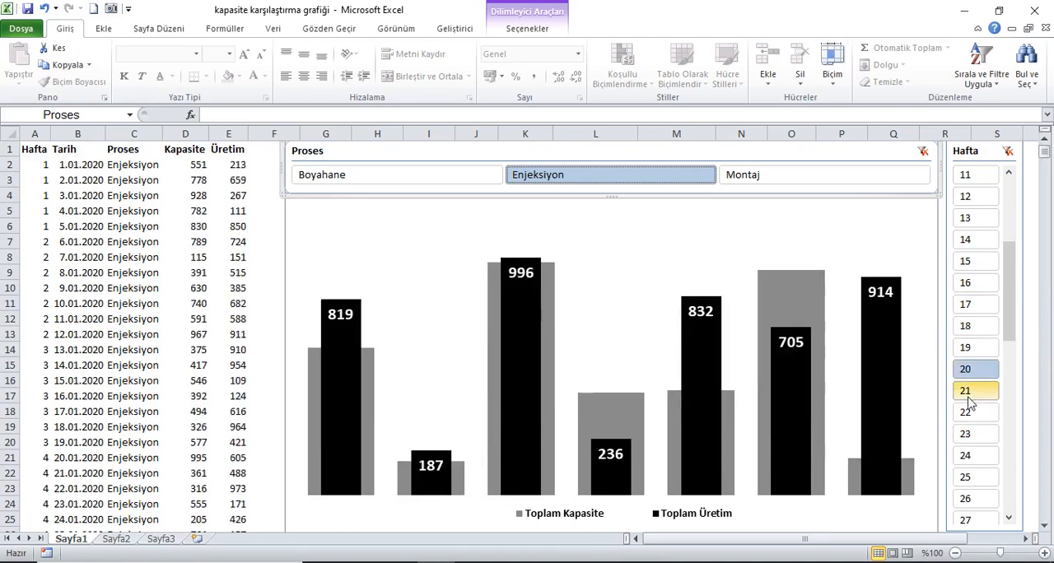
left_click(967, 398)
left_click(966, 418)
left_click(966, 440)
left_click_drag(1007, 318, 1009, 463)
left_click(972, 434)
left_click(976, 412)
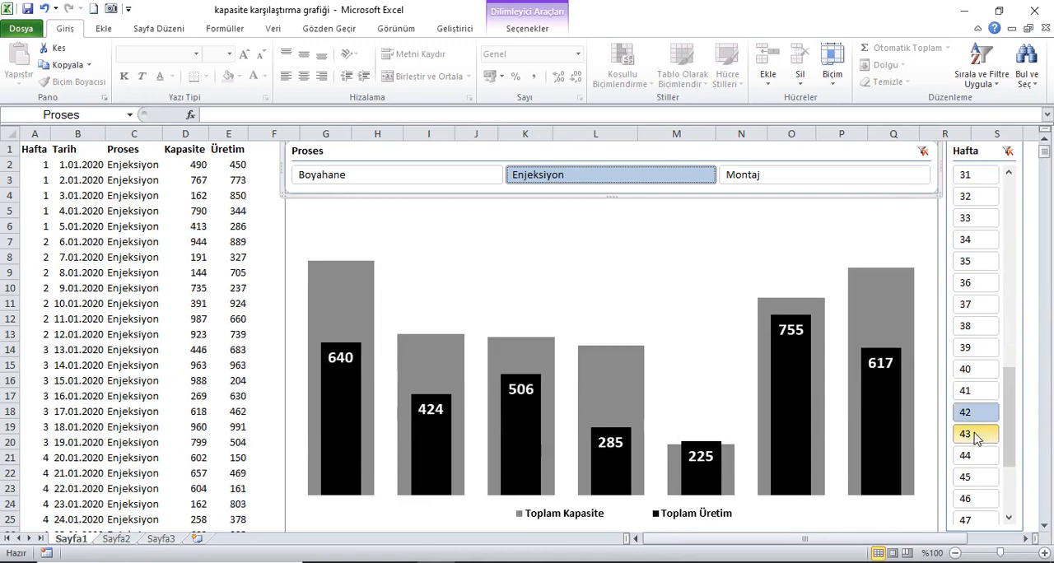
left_click(979, 431)
left_click(971, 369)
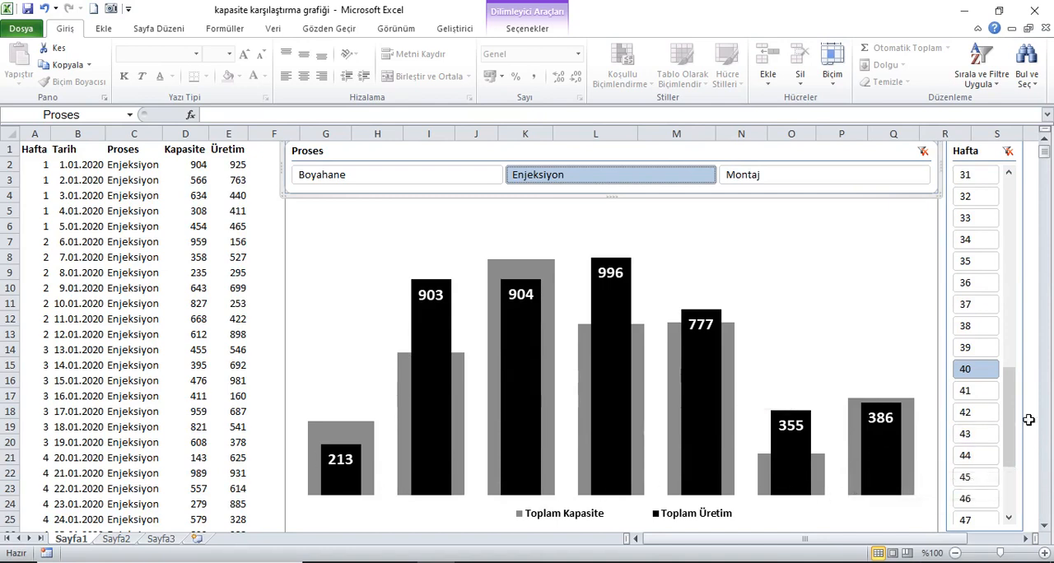
View the Enjeksiyon chart for more weeks near the end of the year, including weeks 48 and 44
scroll(1018, 432, "down", 3)
scroll(1018, 445, "down", 2)
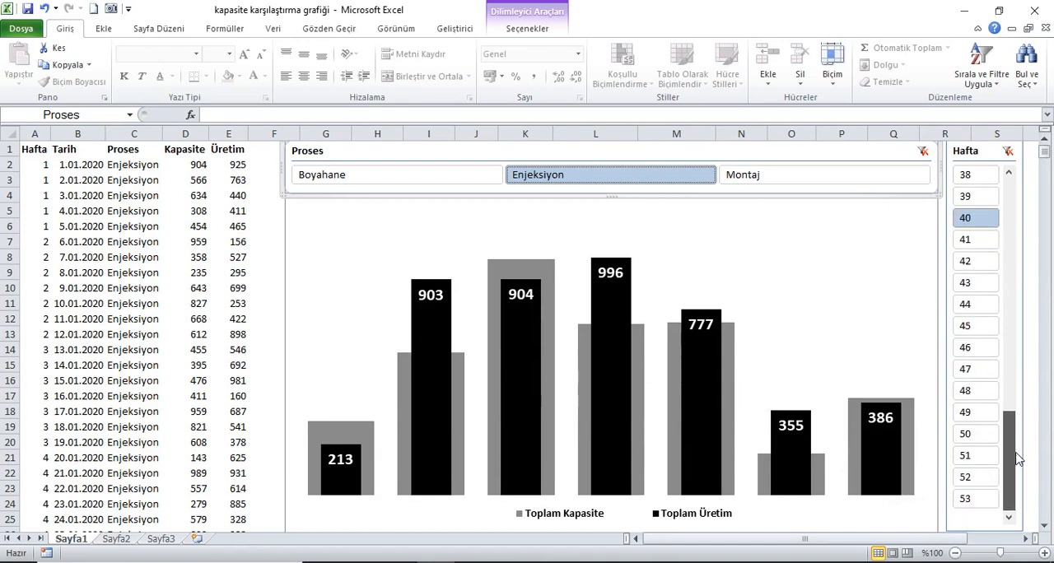
left_click(984, 411)
left_click(984, 350)
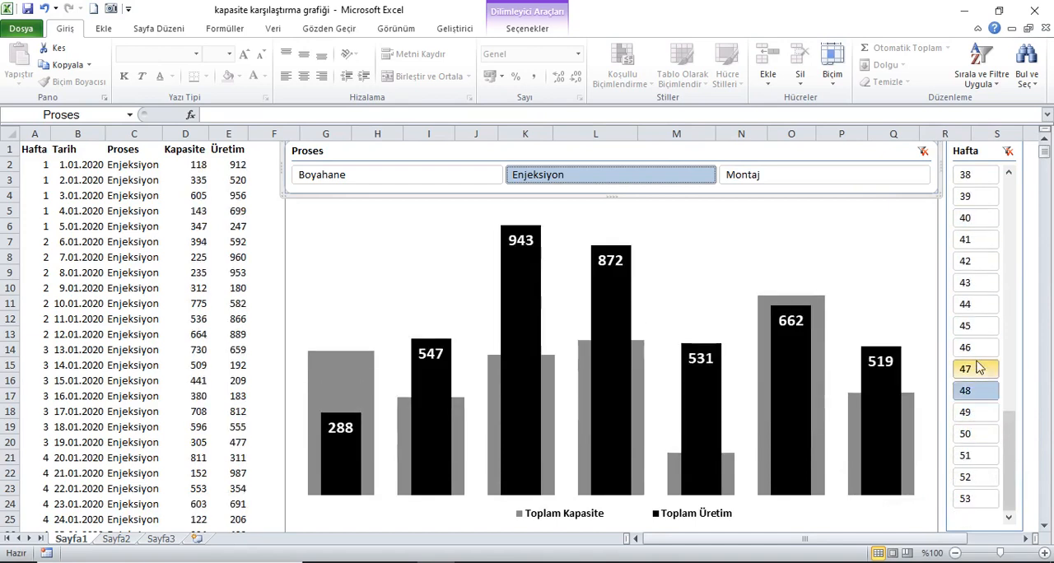
left_click(979, 305)
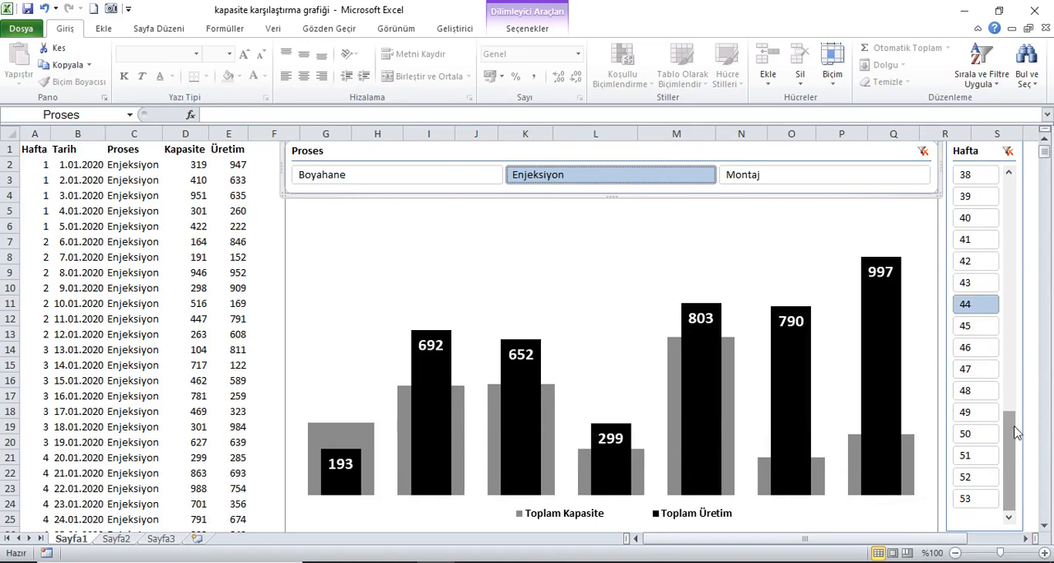
left_click(983, 480)
left_click(982, 441)
left_click_drag(1012, 436, 1012, 247)
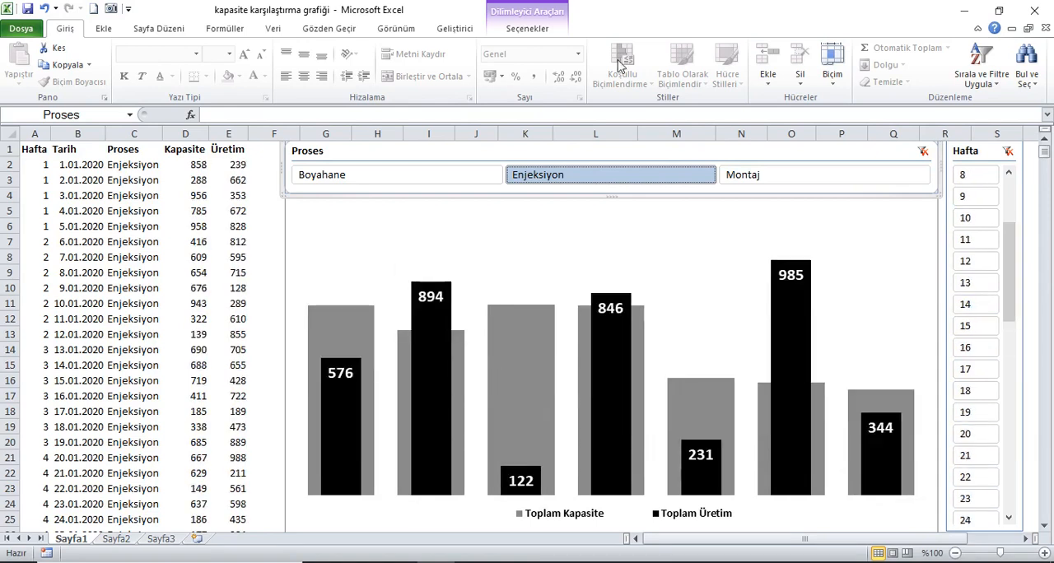
Switch the chart's process filter to Montaj, Enjeksiyon and finally Boyahane, and reselect cell A1
left_click(745, 176)
left_click(548, 176)
left_click(447, 177)
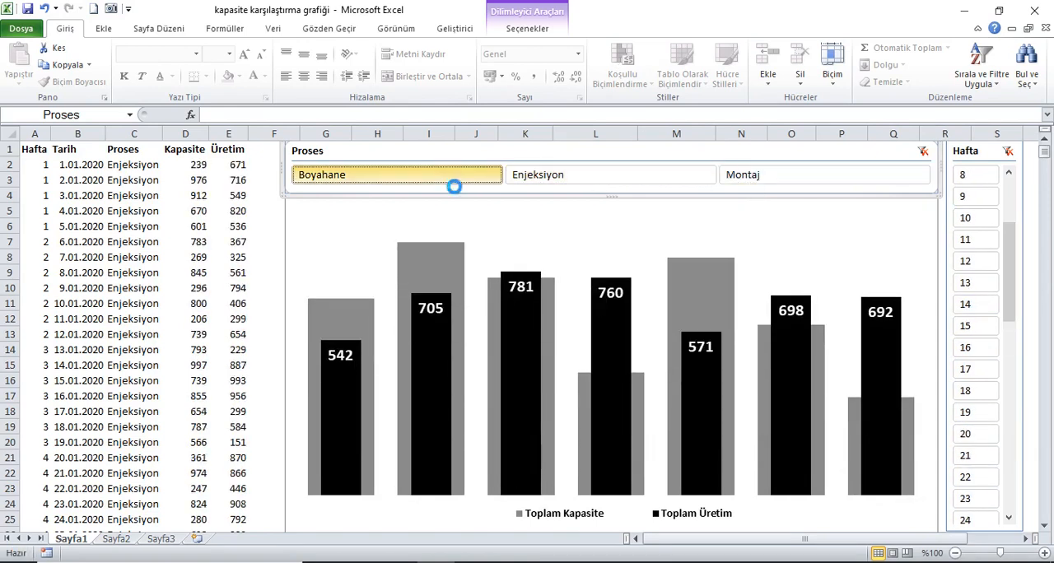
left_click(38, 153)
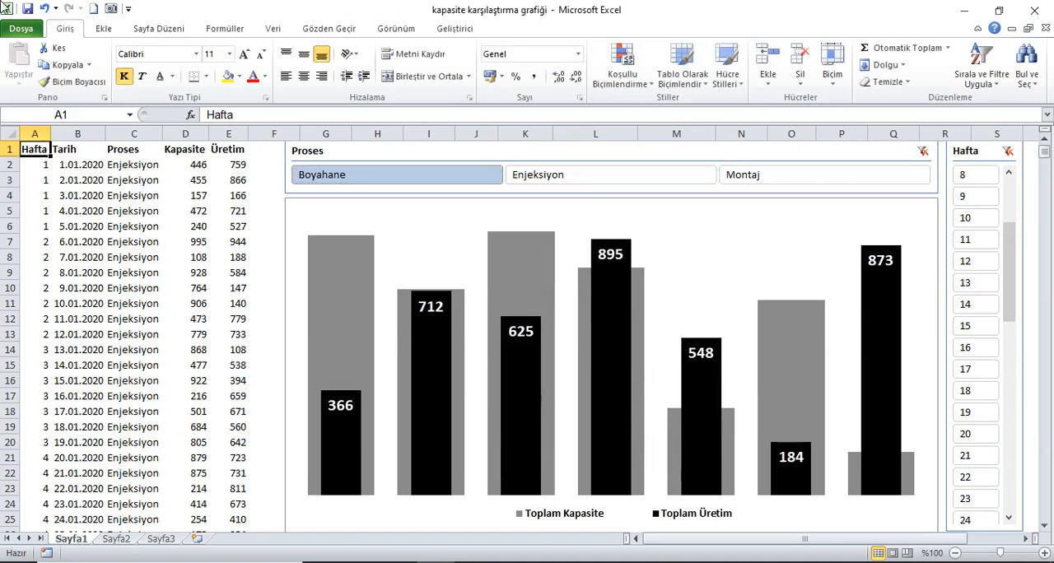
Copy data columns A to E from Sayfa1 and paste them into Sayfa2 starting at A1
left_click_drag(43, 140, 247, 136)
left_click(64, 65)
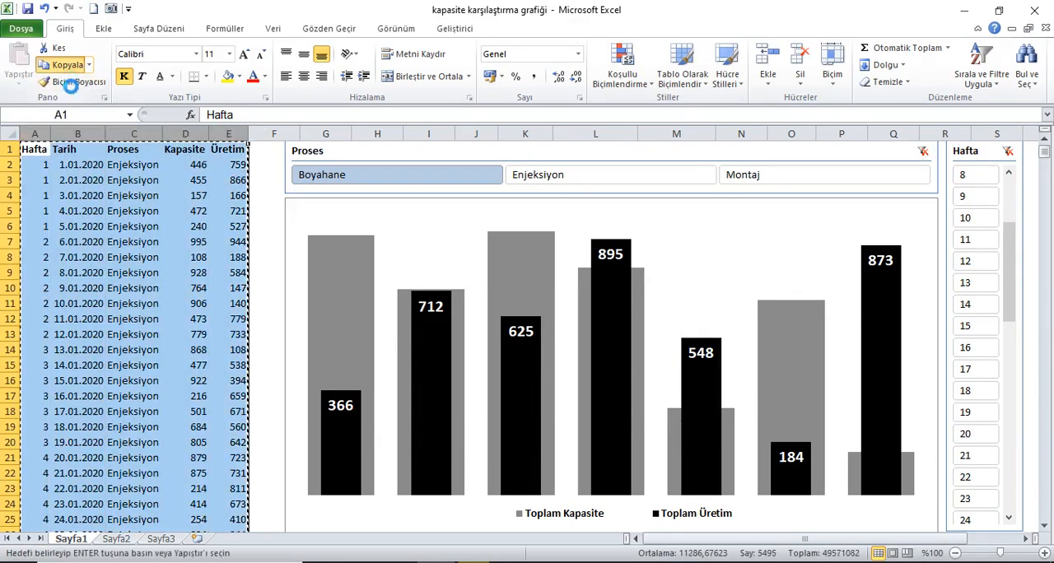
left_click(116, 538)
left_click(18, 58)
Autofit the widths of all columns on Sayfa2, select cell A1 and clear the copy marquee
left_click(9, 137)
left_click_drag(50, 134, 48, 140)
double_click(51, 136)
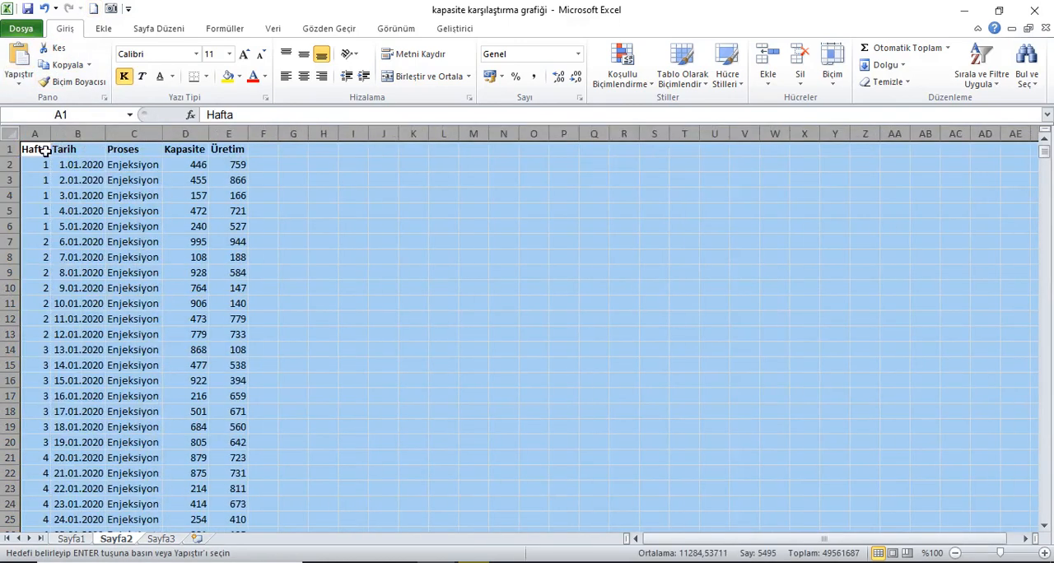
left_click(35, 149)
key("Escape")
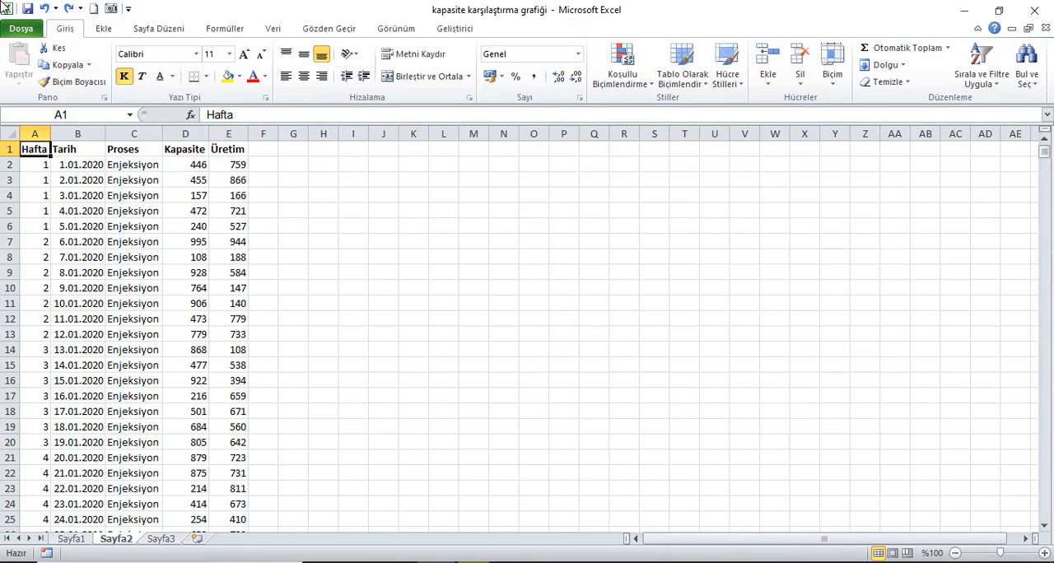
Create a PivotTable from Sayfa2!$A$1:$E$1099 on the existing worksheet at cell M7
left_click(103, 28)
left_click(31, 65)
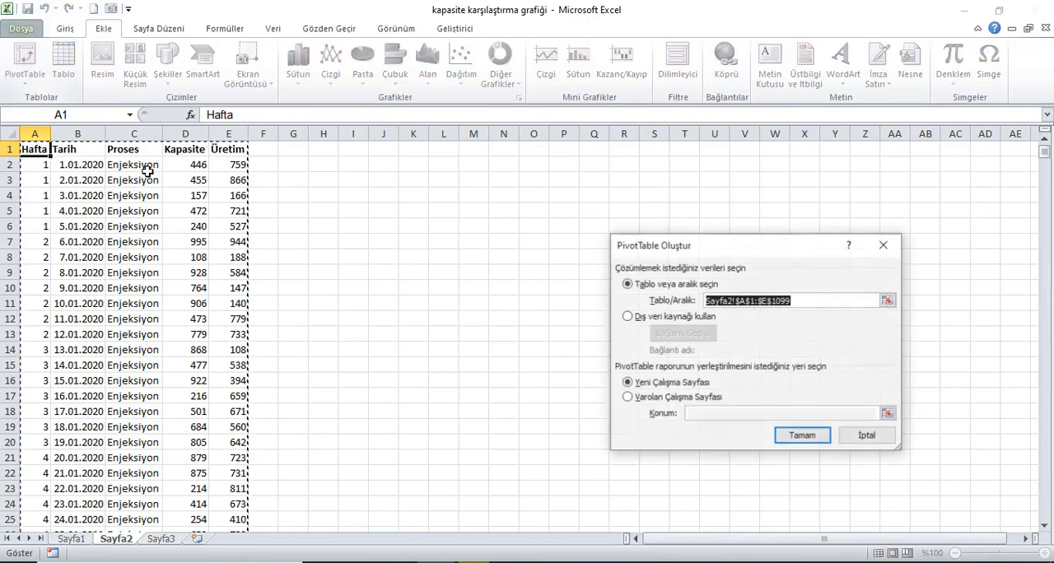
left_click(650, 397)
left_click(476, 247)
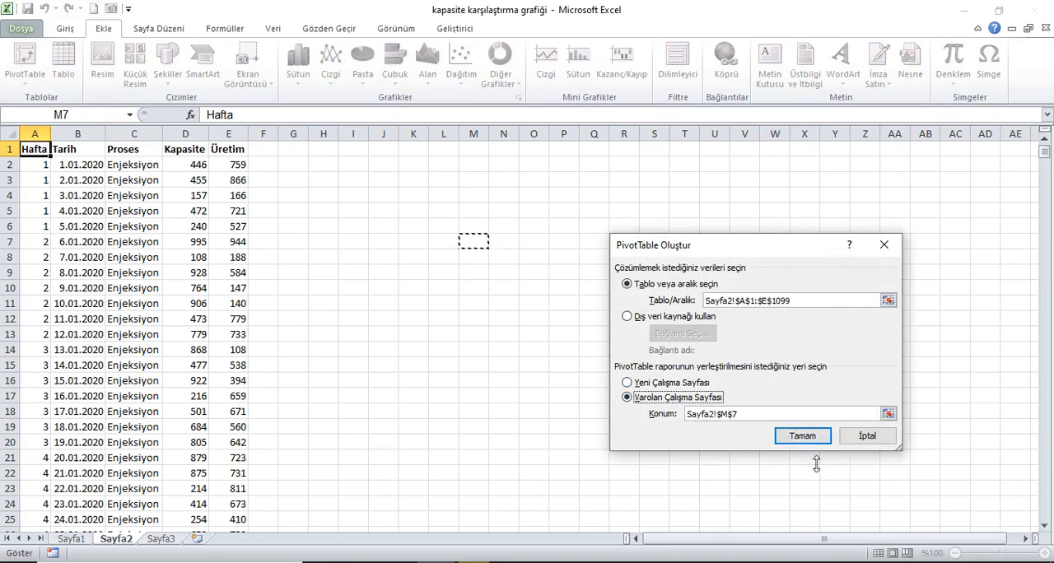
left_click(802, 436)
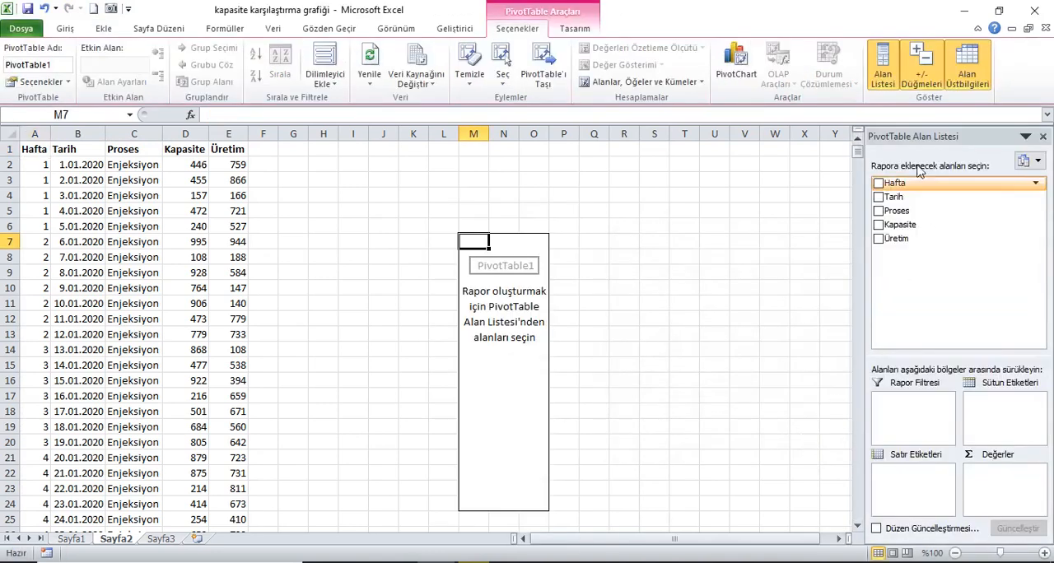
Add Hafta and Tarih as PivotTable row labels, with Kapasite and Üretim as summed values
left_click_drag(896, 185, 922, 490)
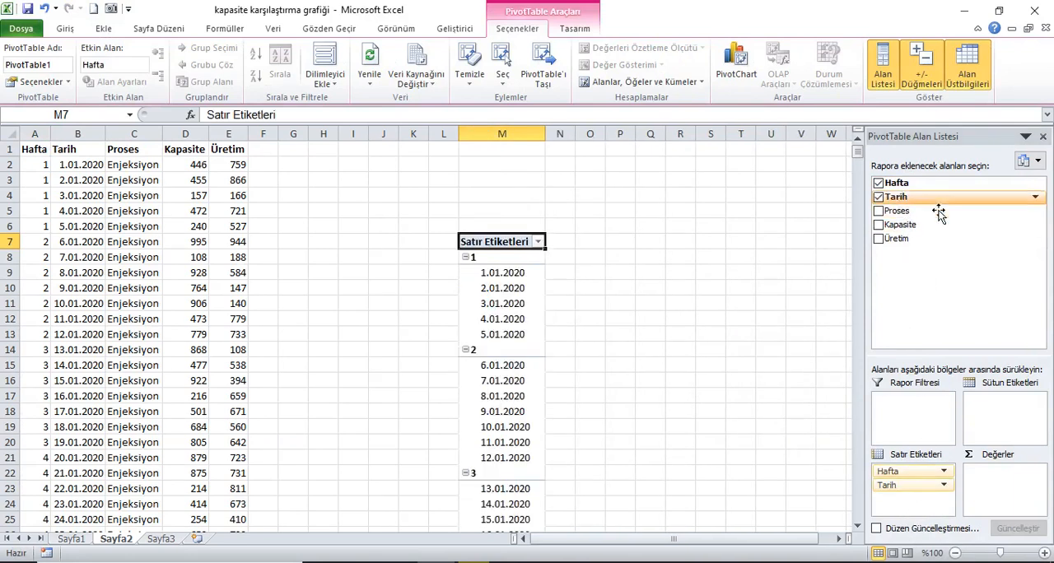
left_click(879, 197)
left_click_drag(917, 234, 1003, 482)
left_click_drag(900, 244, 1021, 494)
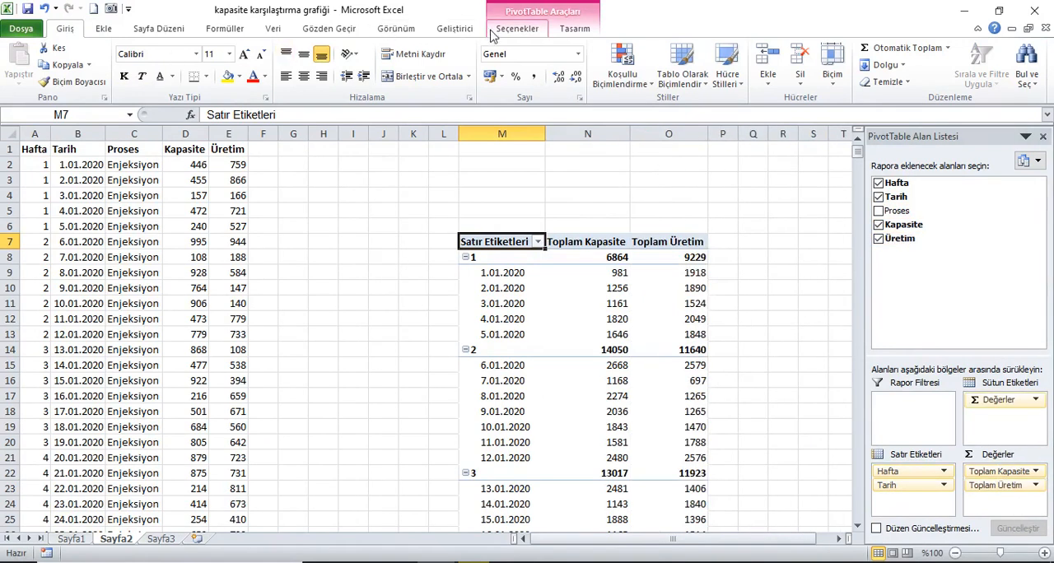
Show the PivotTable in tabular form and turn off the Hafta subtotals
left_click(516, 31)
left_click(570, 30)
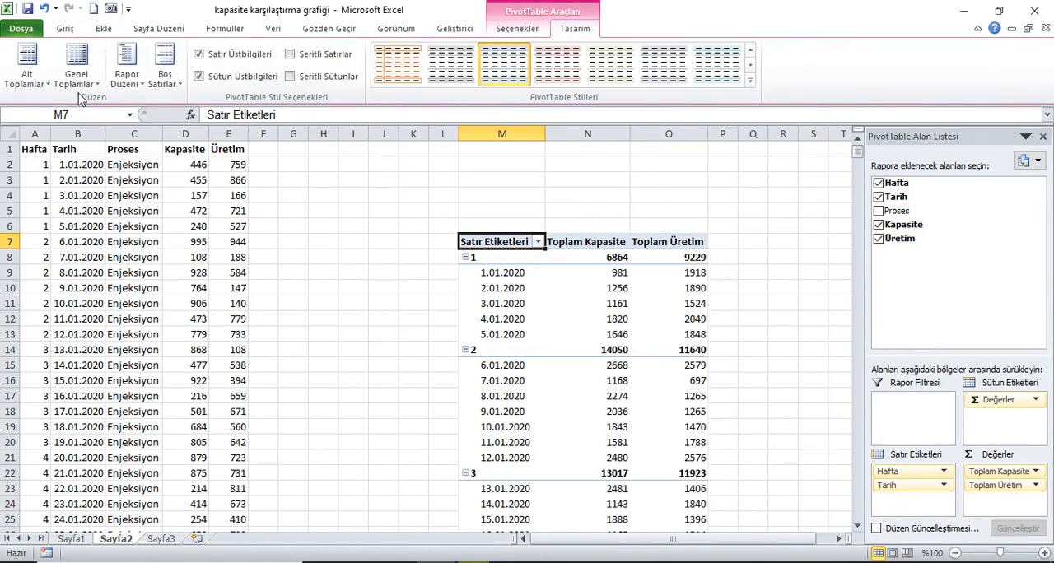
left_click(126, 75)
left_click(142, 178)
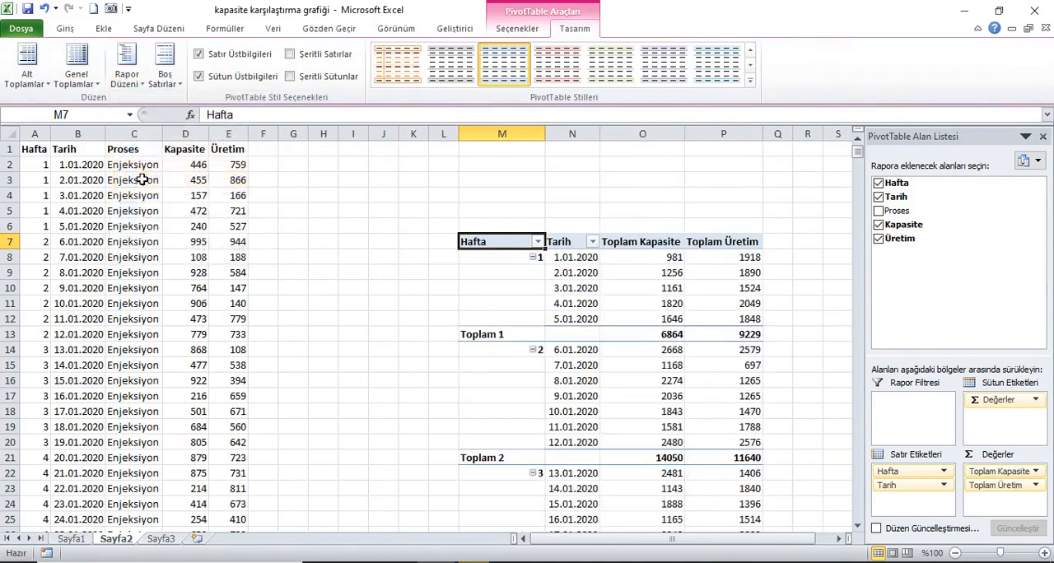
left_click(503, 340)
right_click(504, 341)
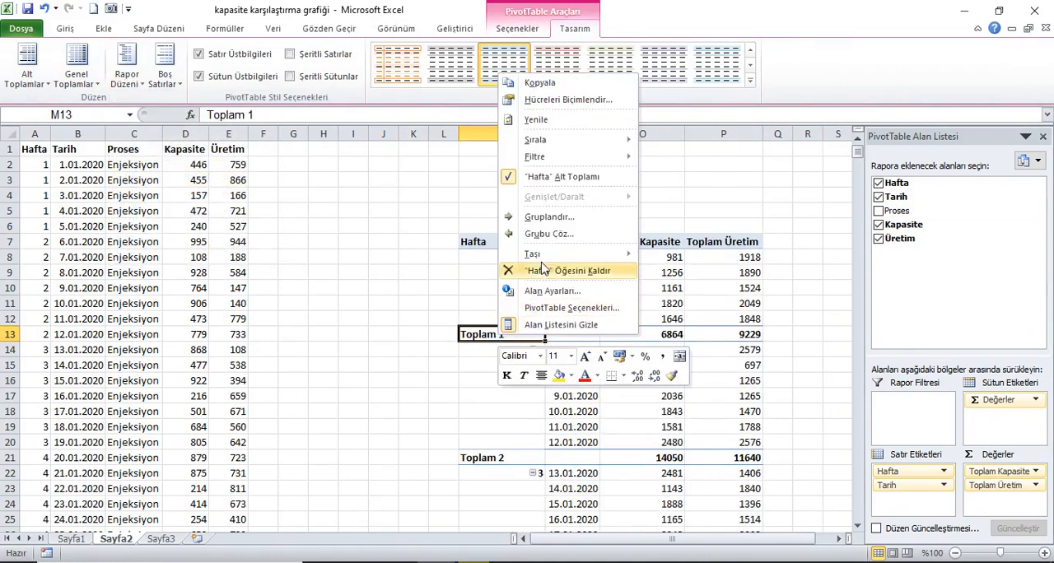
left_click(558, 176)
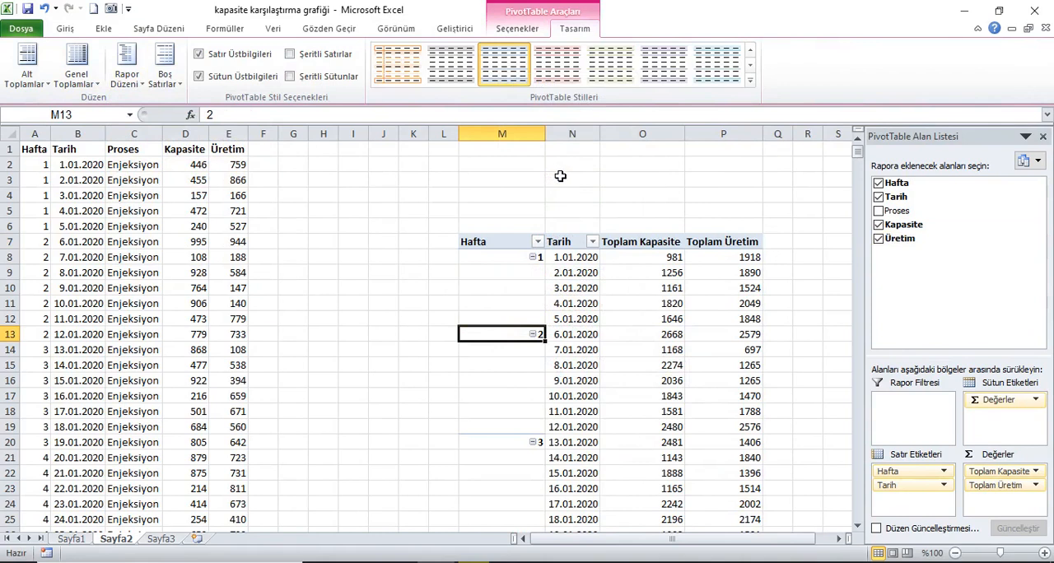
Insert a 2-D stacked column PivotChart based on the PivotTable
left_click(106, 29)
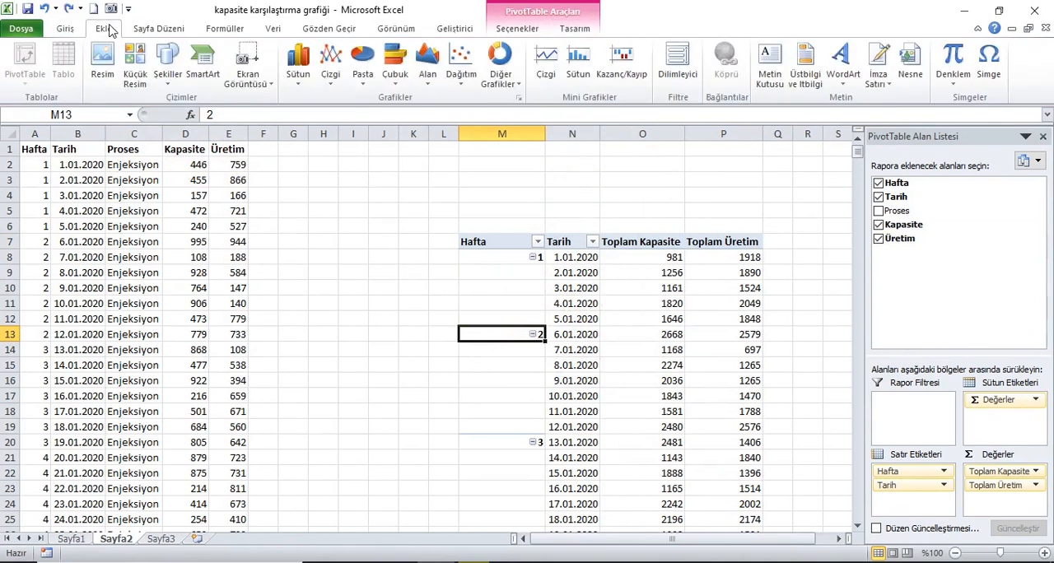
left_click(298, 66)
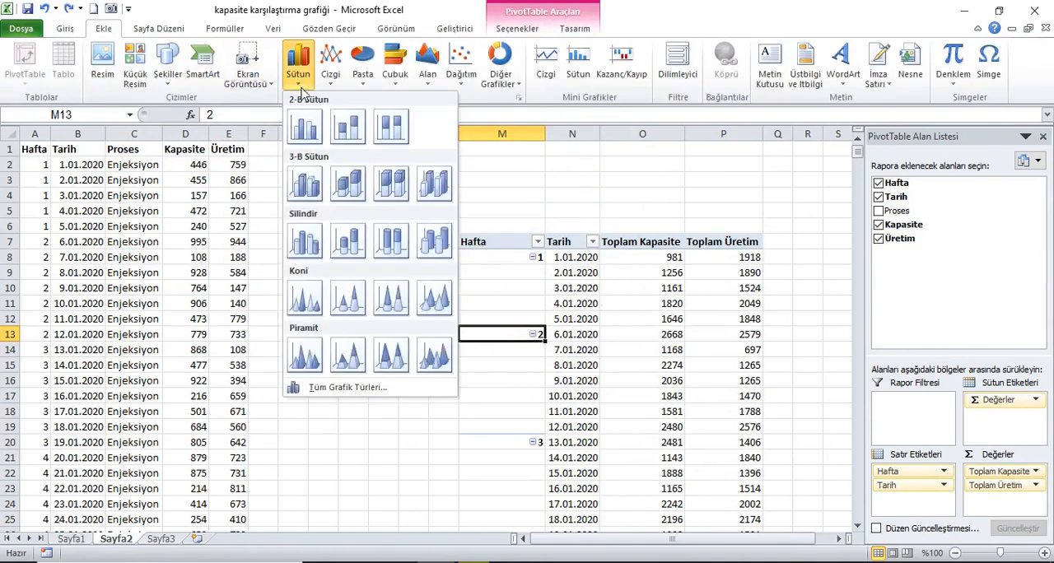
left_click(347, 128)
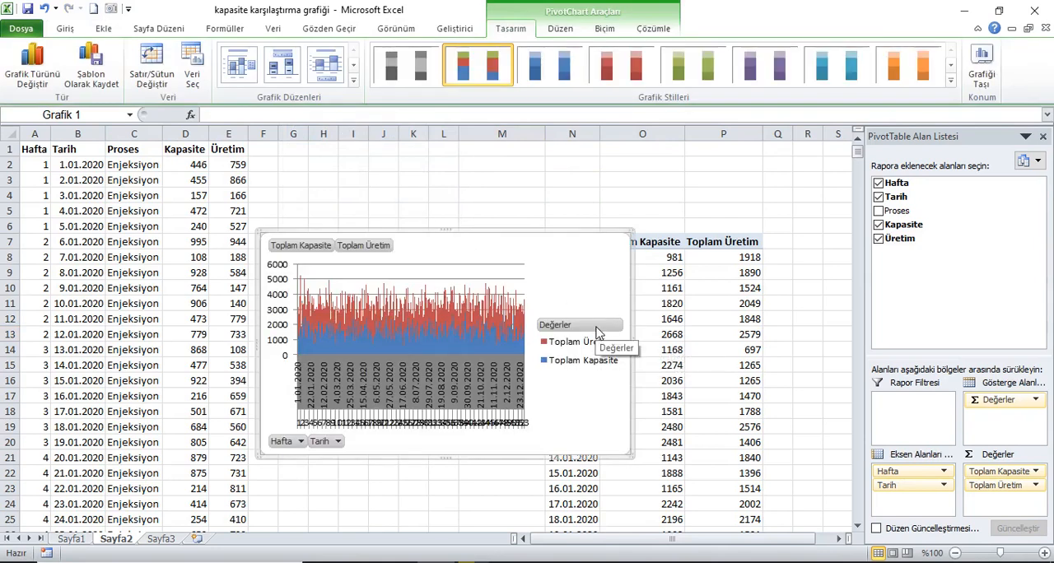
Filter the PivotChart's Hafta field to show only week 1
left_click(300, 442)
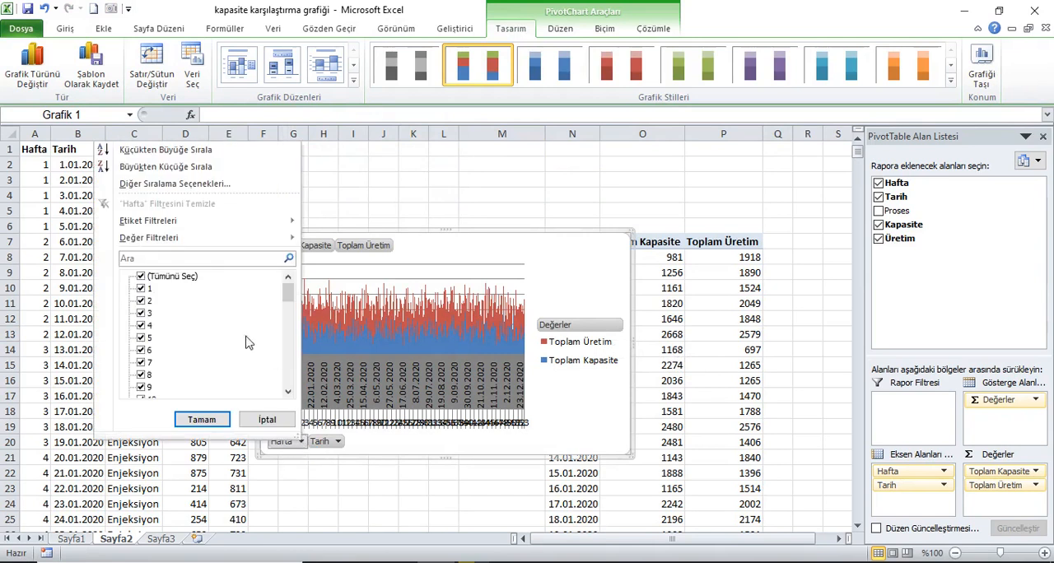
left_click(142, 277)
left_click(140, 288)
left_click(202, 419)
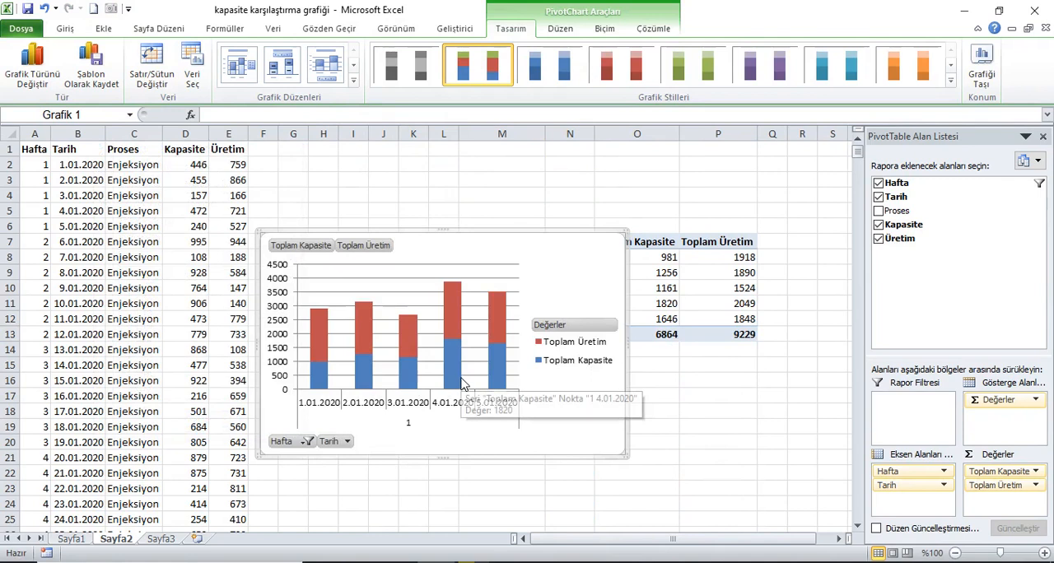
Plot the Toplam Üretim series on the secondary axis with a 125% gap width
left_click(465, 382)
right_click(458, 329)
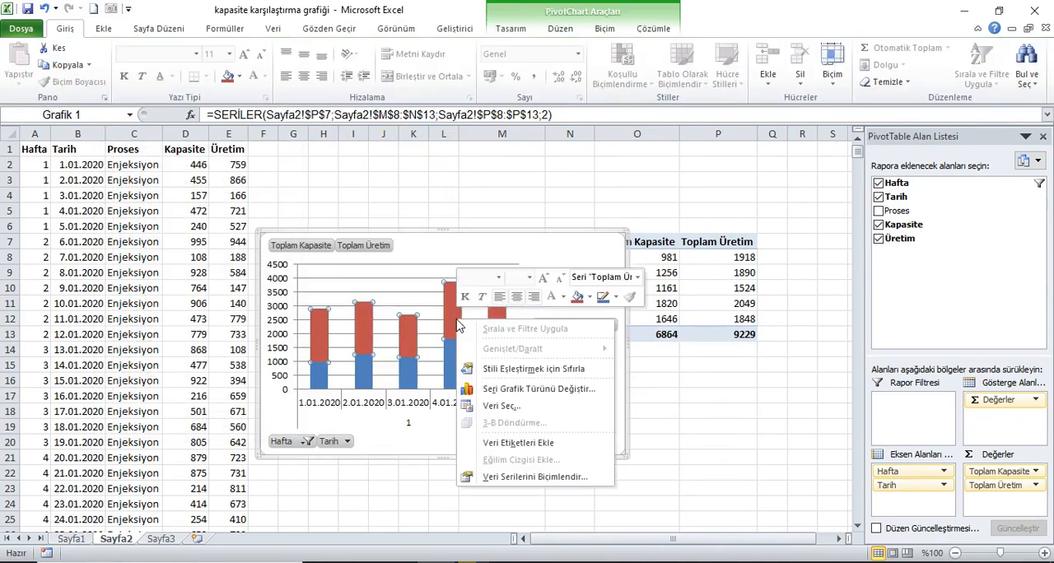
left_click(494, 484)
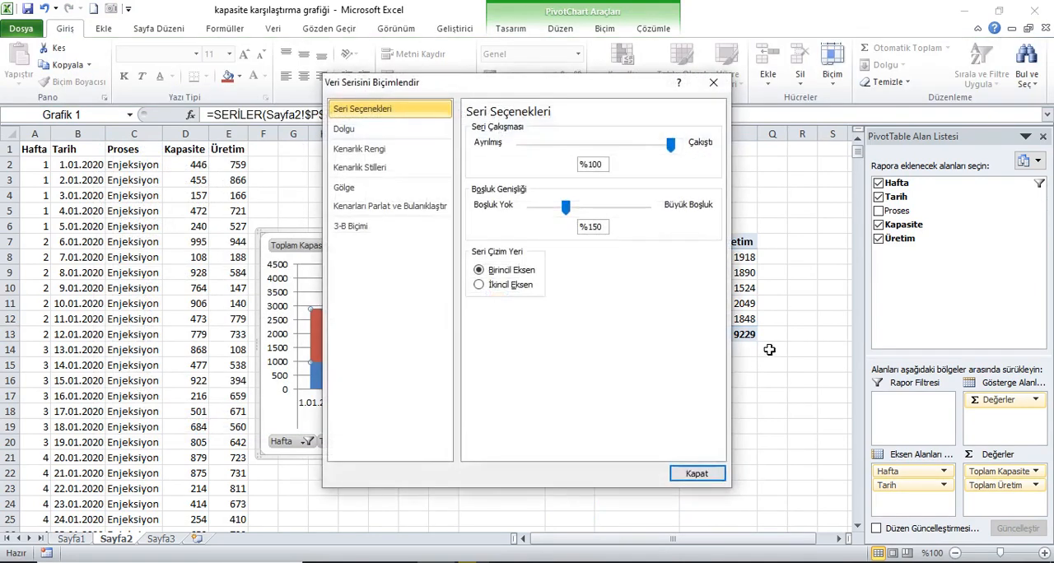
left_click(494, 284)
left_click_drag(544, 90, 829, 105)
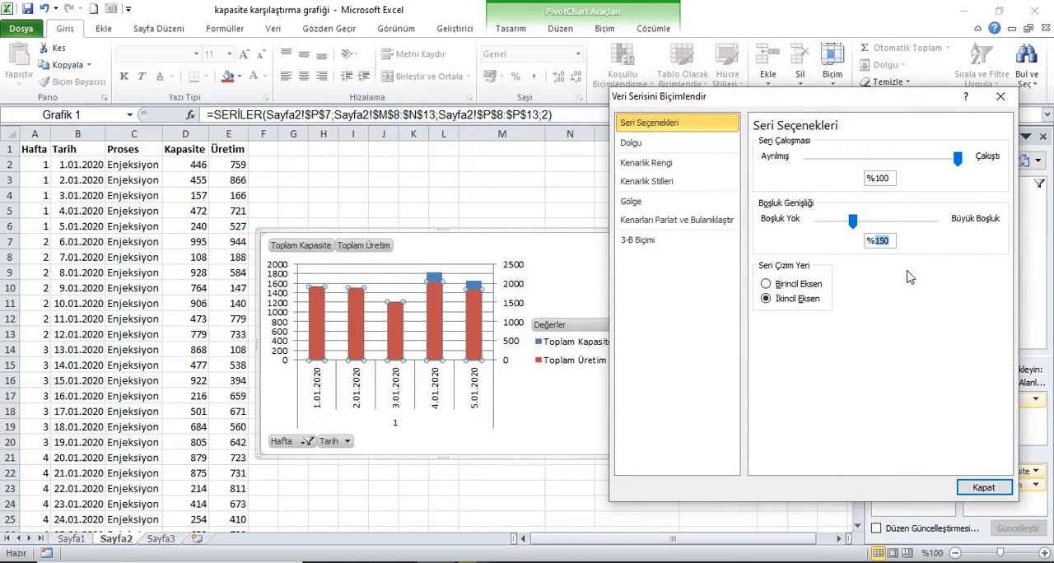
left_click(879, 181)
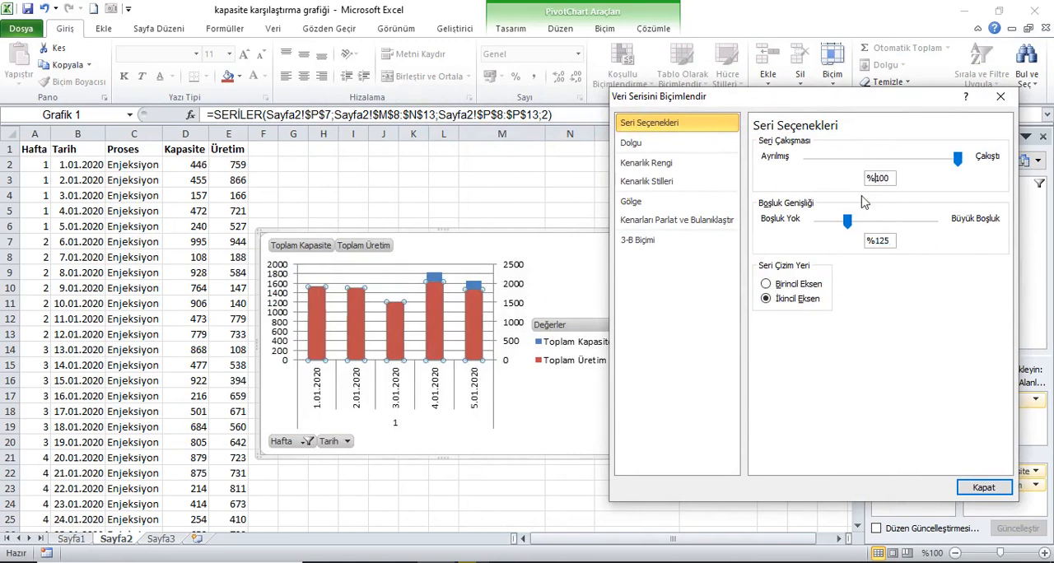
left_click(984, 487)
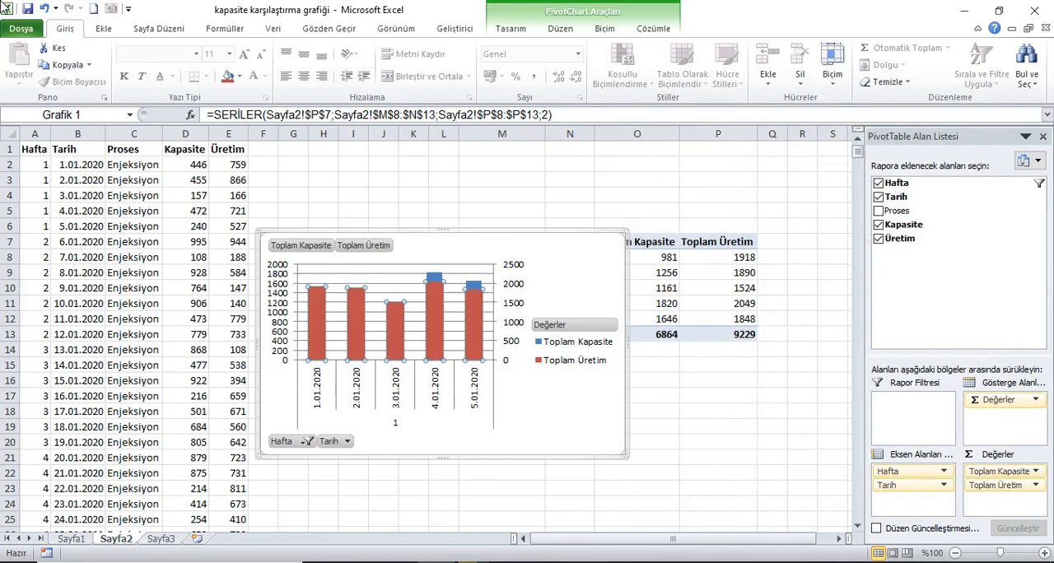
Move and enlarge the chart to span about rows 2 to 24, and delete its horizontal gridlines
left_click_drag(555, 236, 567, 166)
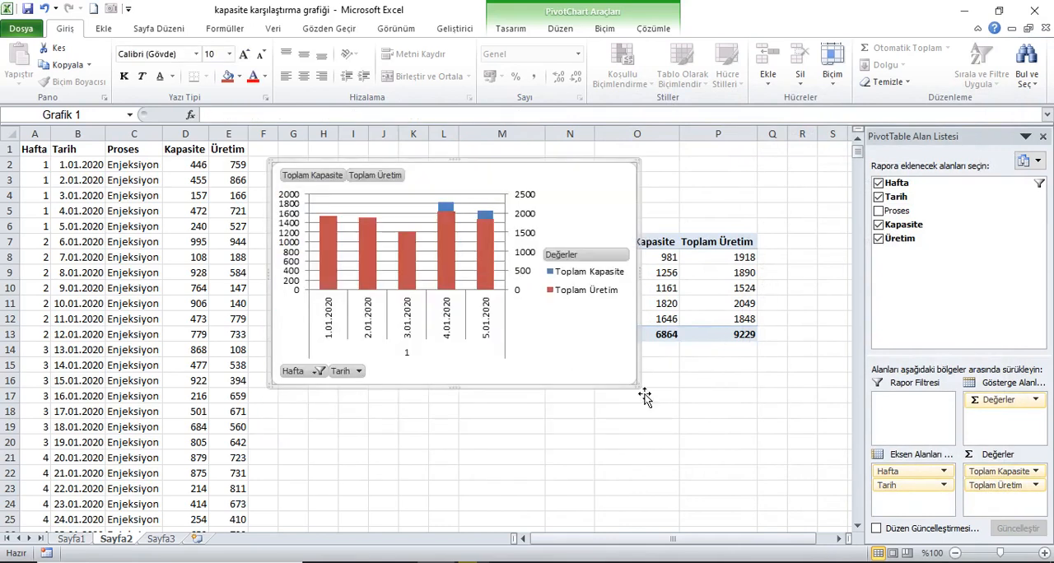
left_click_drag(642, 389, 831, 517)
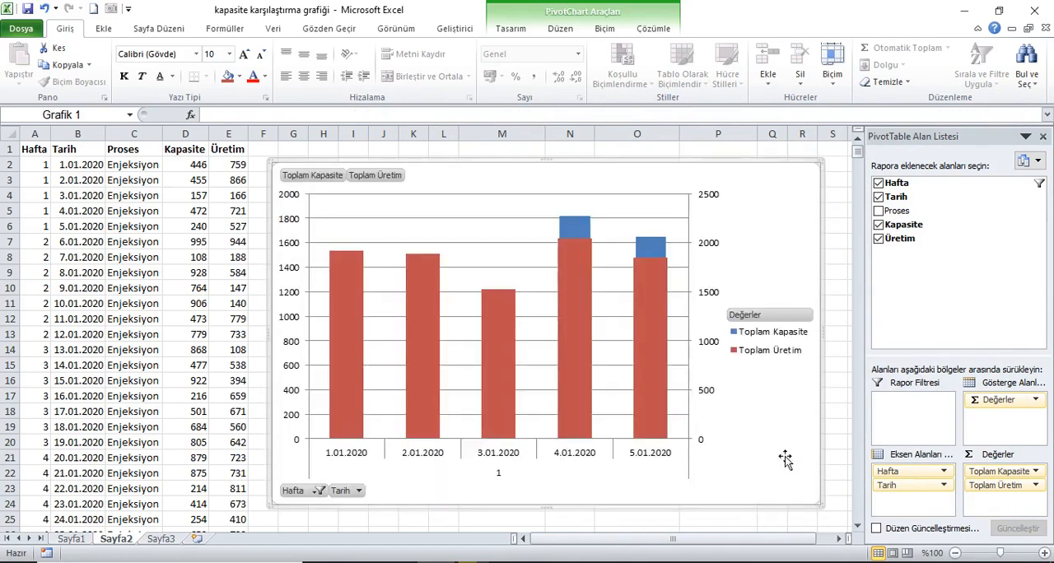
left_click(506, 227)
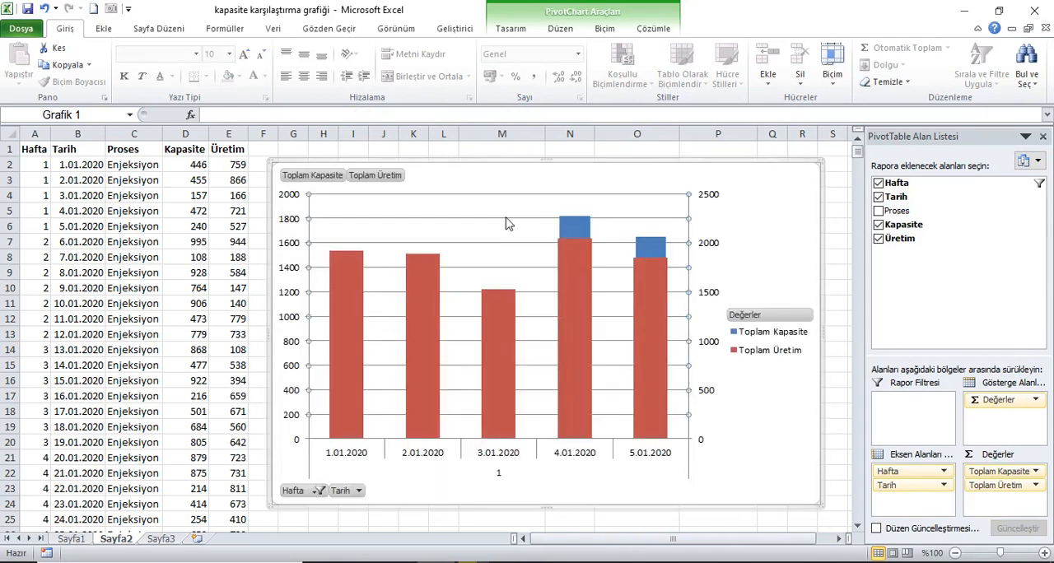
key("Delete")
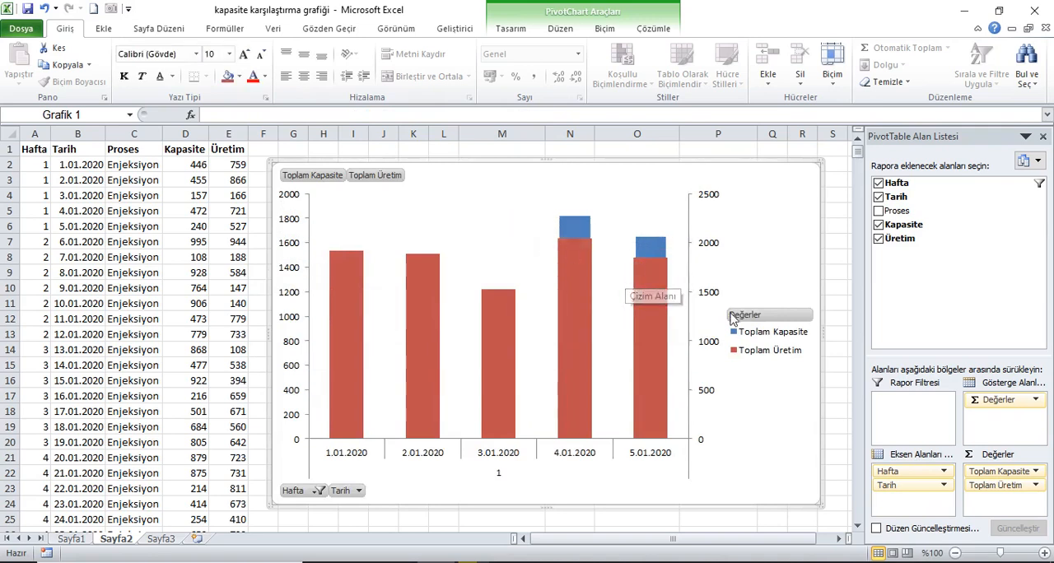
Hide all field buttons on the PivotChart
left_click(756, 318)
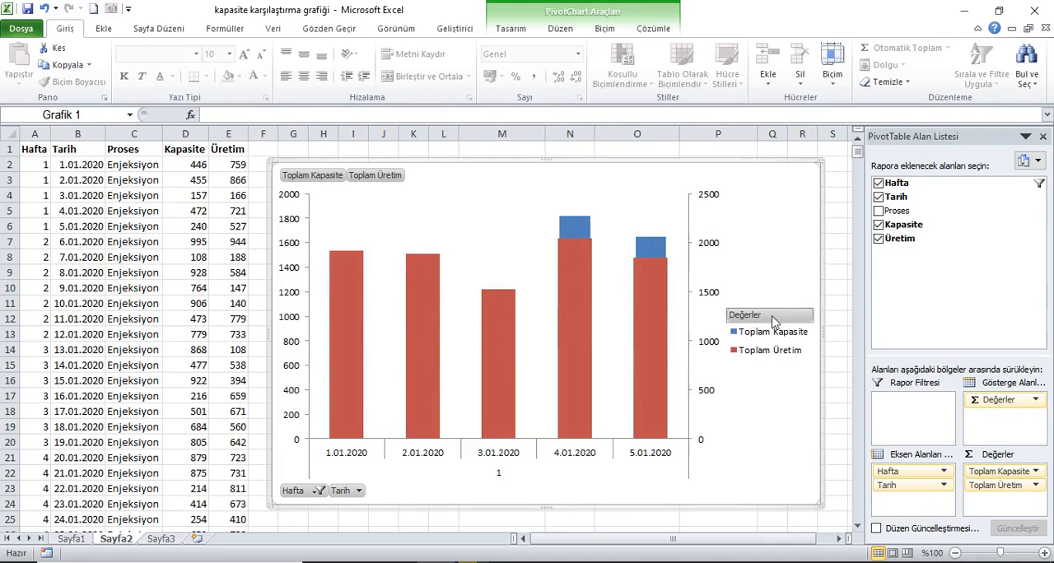
right_click(786, 320)
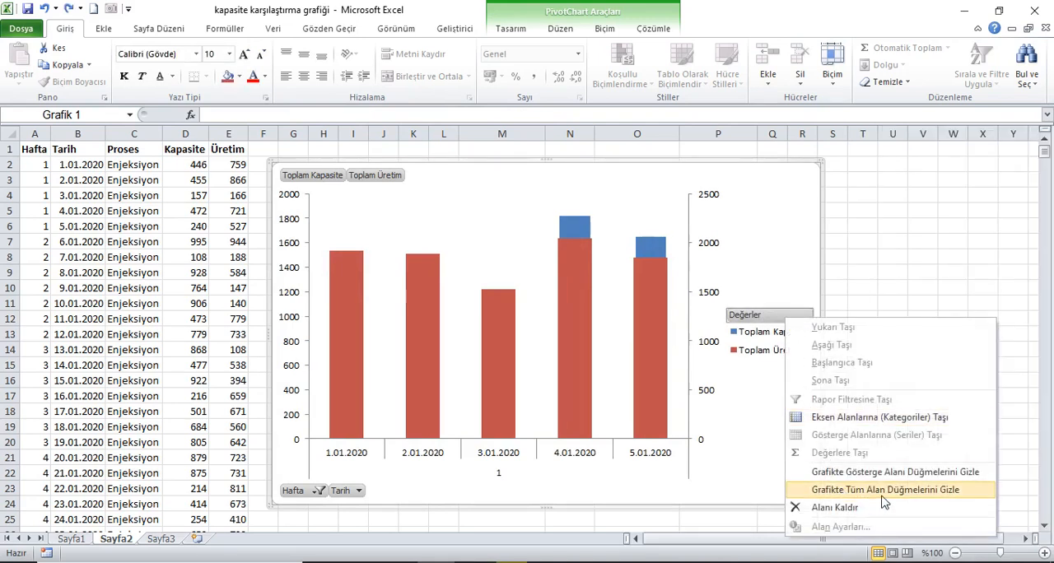
left_click(942, 492)
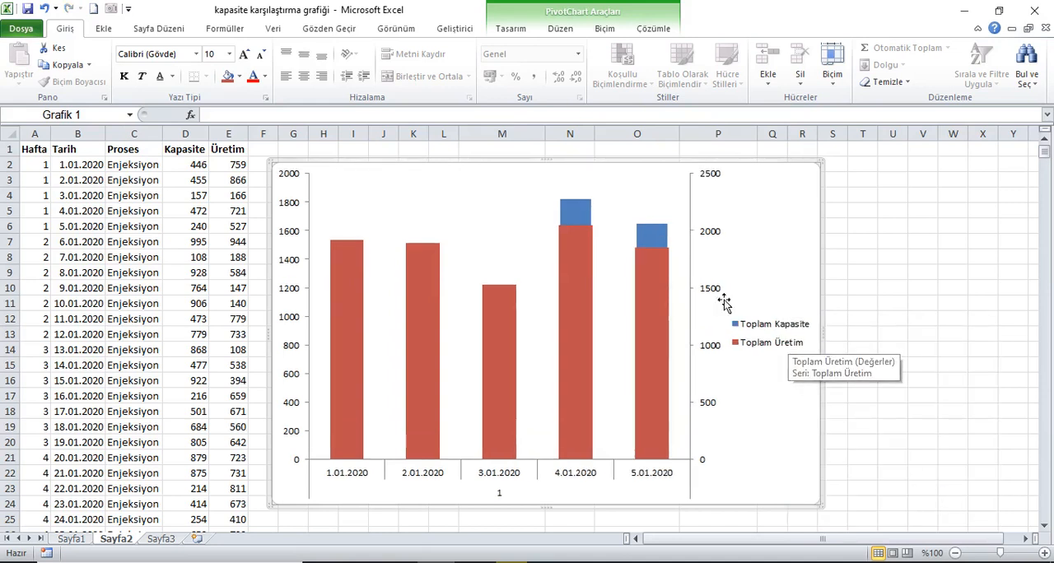
Give the Toplam Kapasite series a solid black fill with 55% transparency
left_click(655, 239)
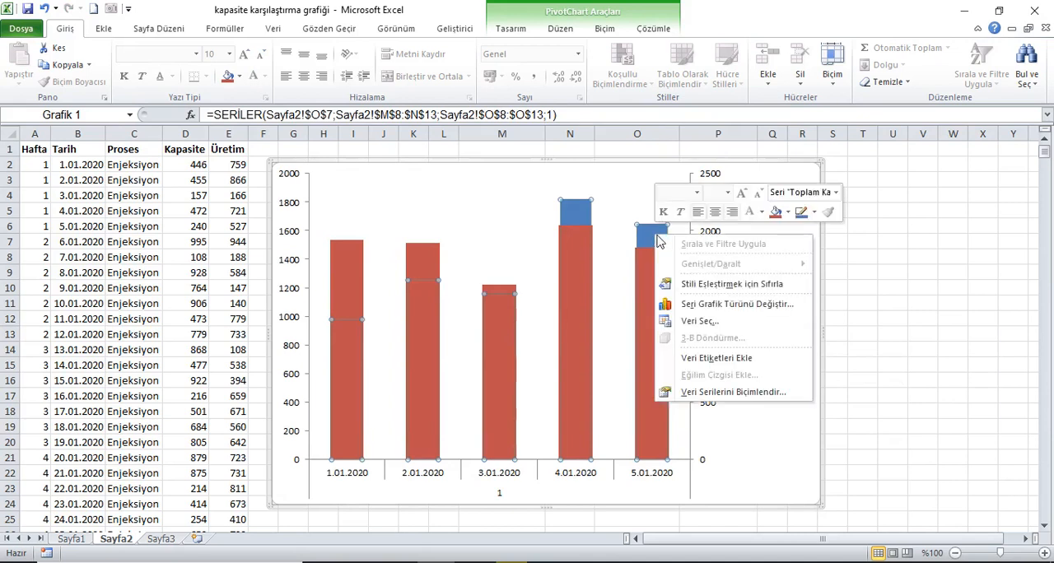
left_click(737, 393)
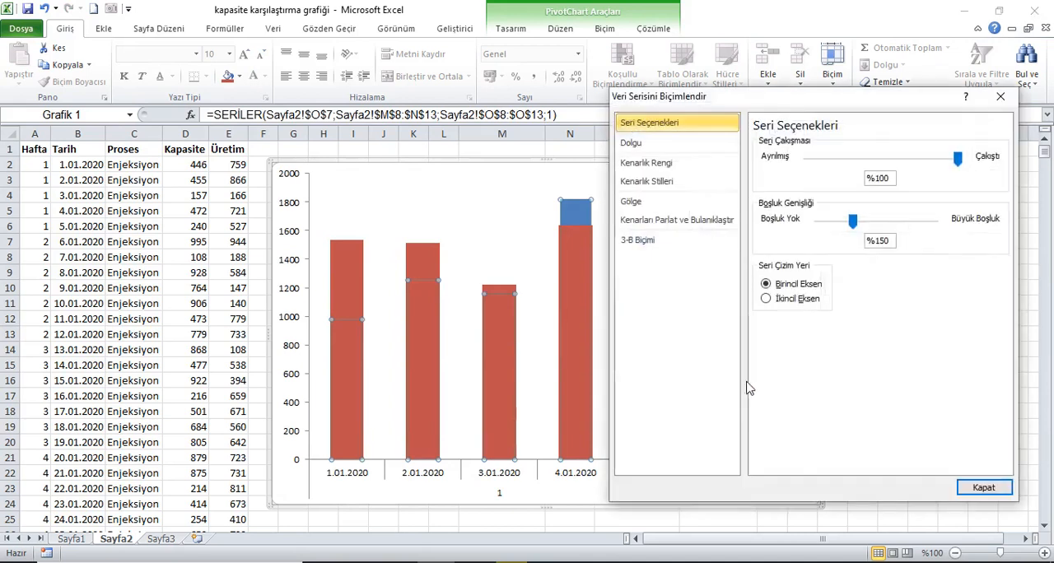
left_click(638, 143)
left_click_drag(799, 102, 829, 148)
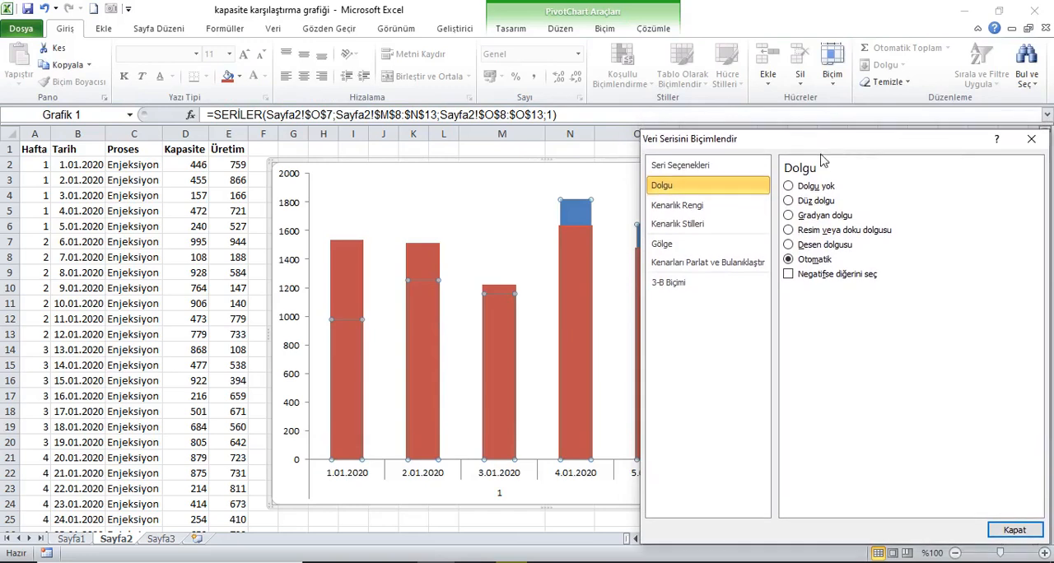
left_click(788, 201)
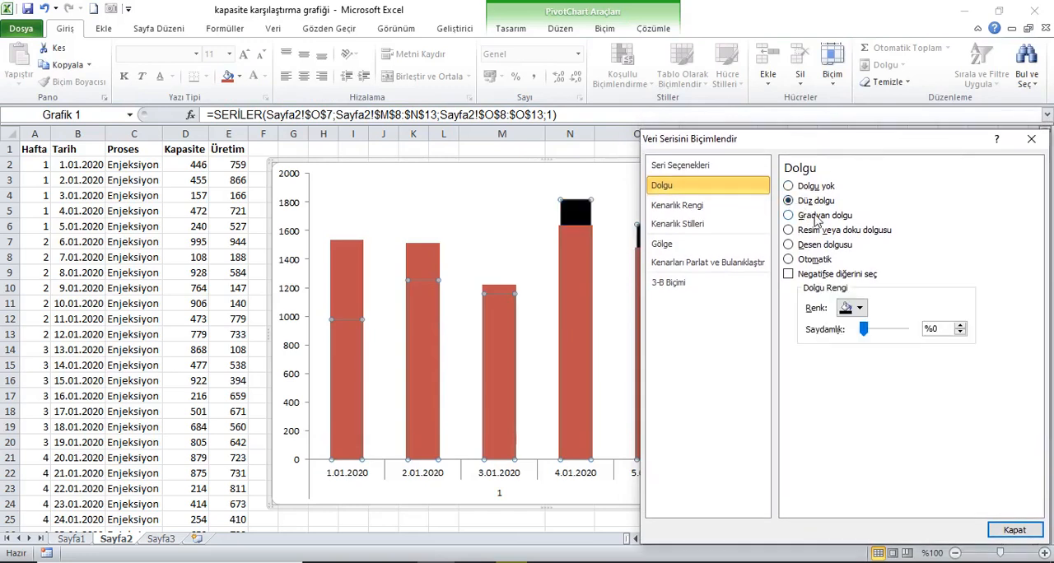
left_click(655, 29)
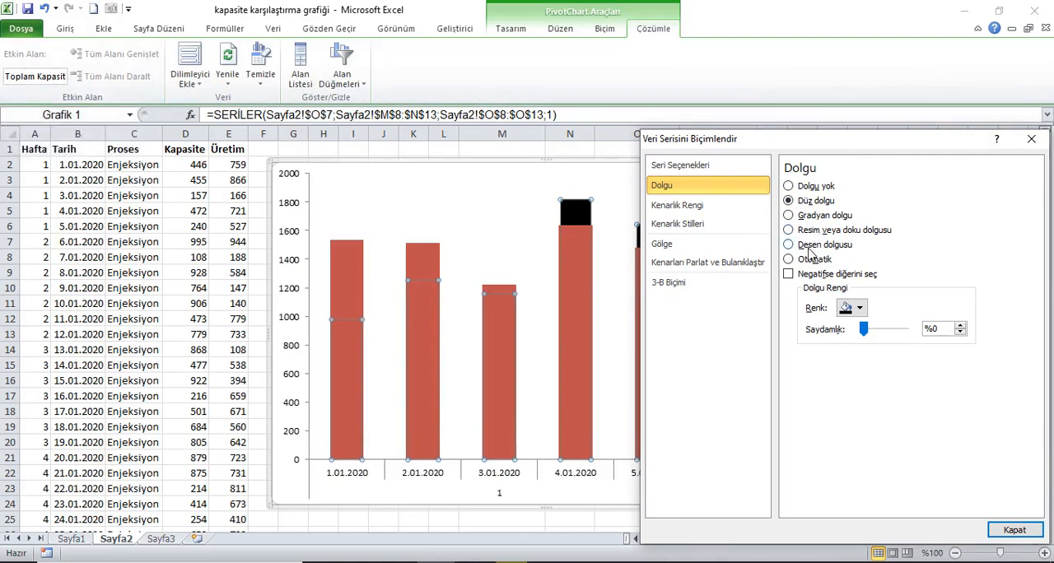
left_click(859, 308)
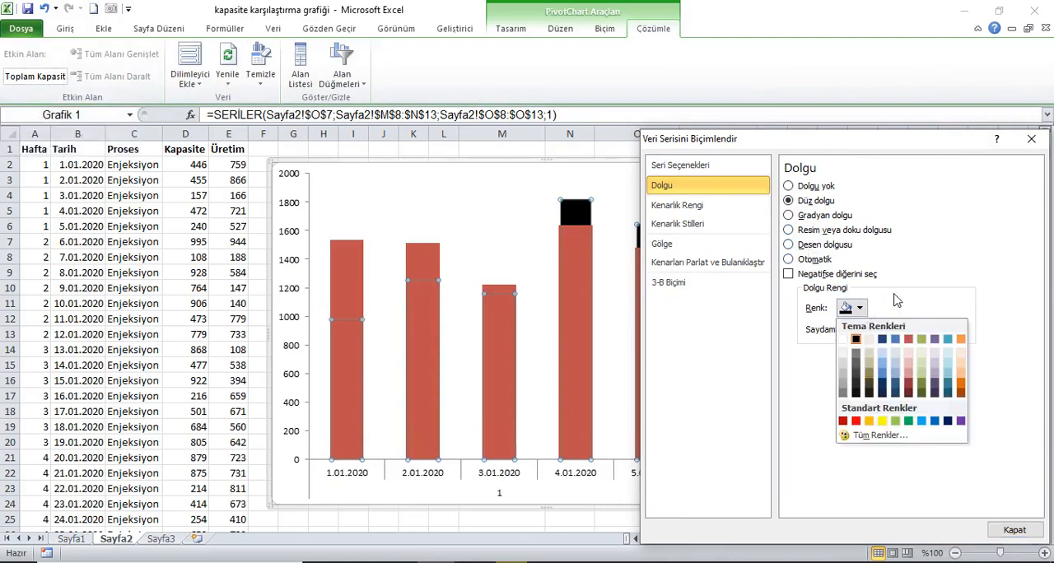
left_click(897, 301)
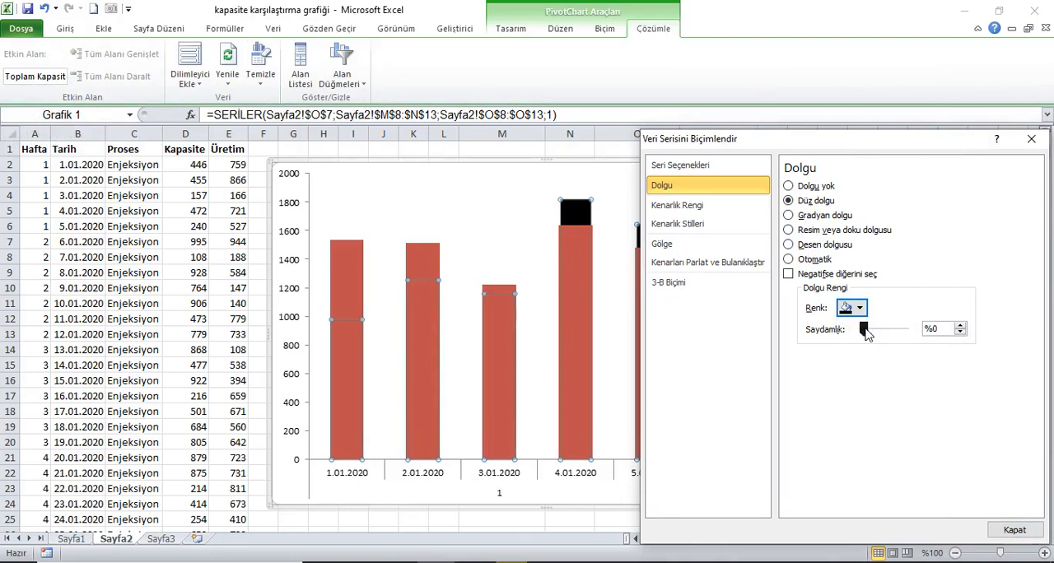
left_click_drag(868, 333, 892, 330)
left_click(960, 333)
left_click(960, 333)
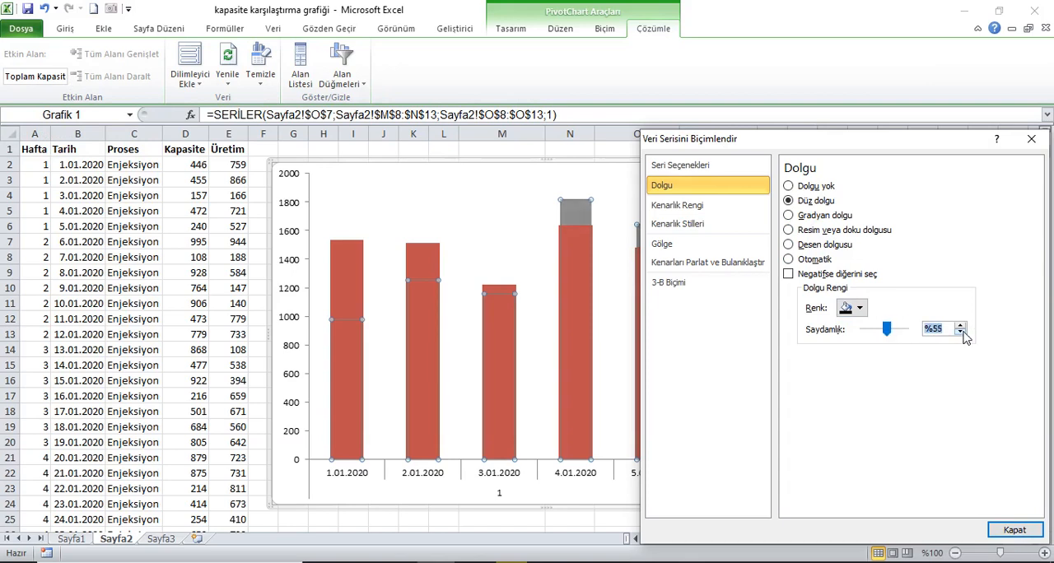
Give the Toplam Üretim series a solid black fill
left_click(570, 261)
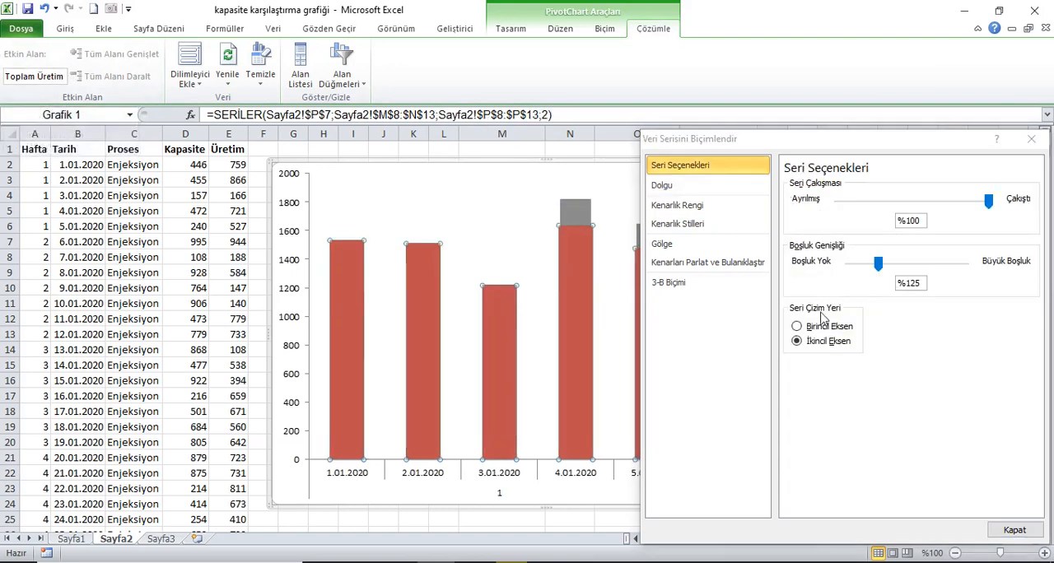
left_click(665, 185)
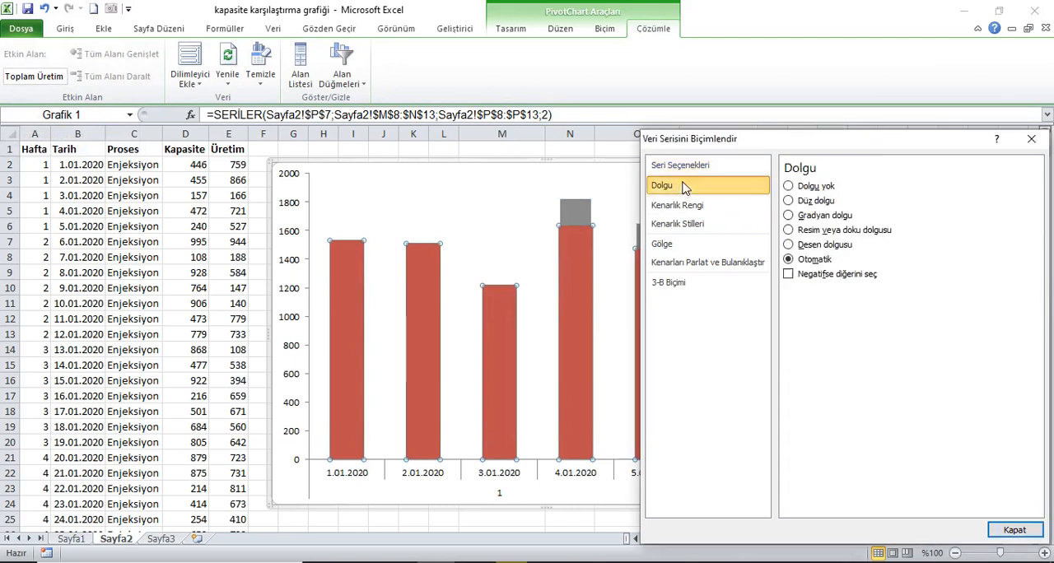
left_click(828, 203)
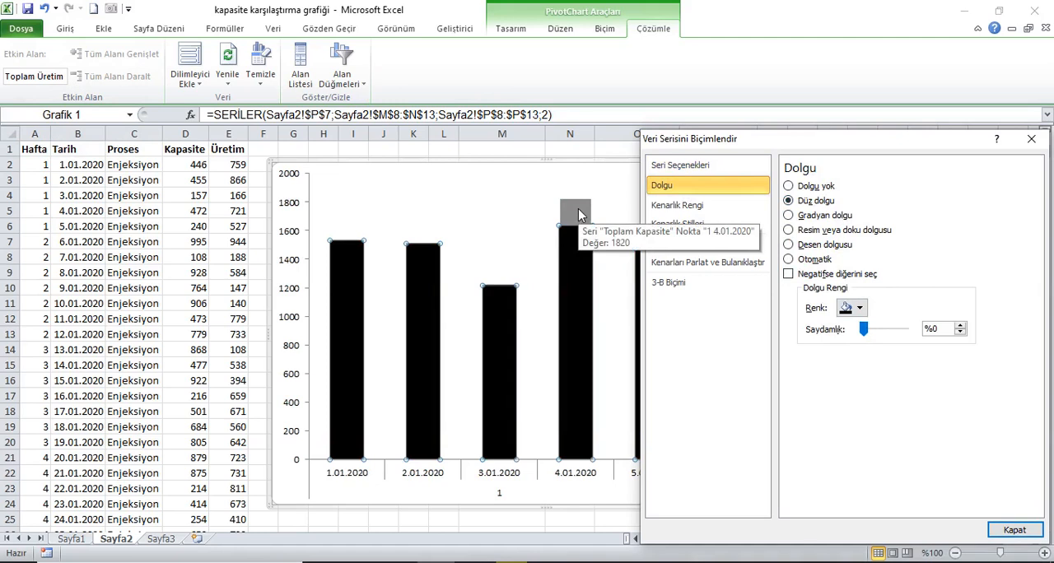
Set the Toplam Kapasite series' gap width to 35% and its series overlap to 90%
left_click(579, 214)
left_click(922, 284)
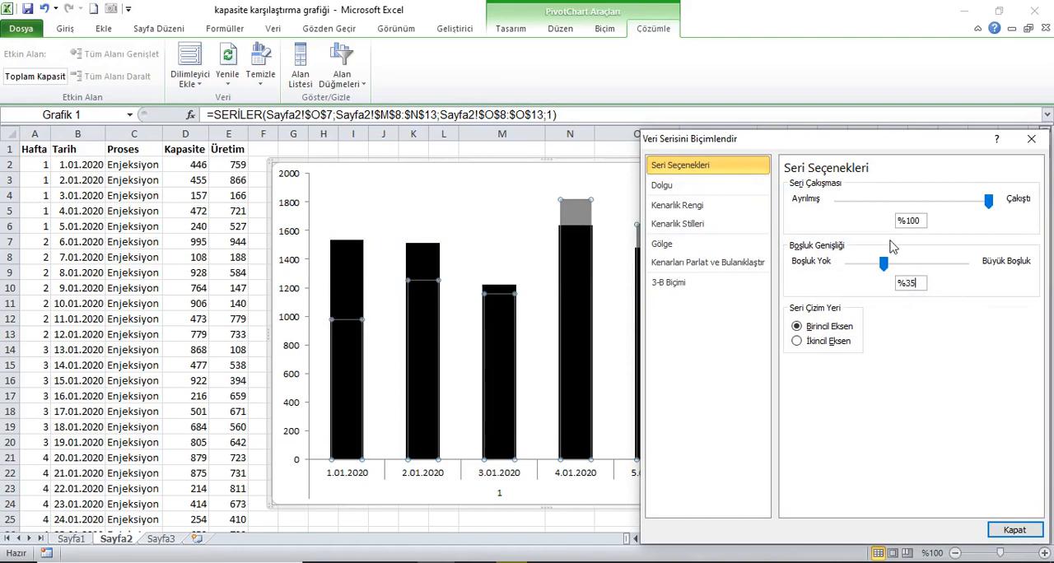
left_click(921, 203)
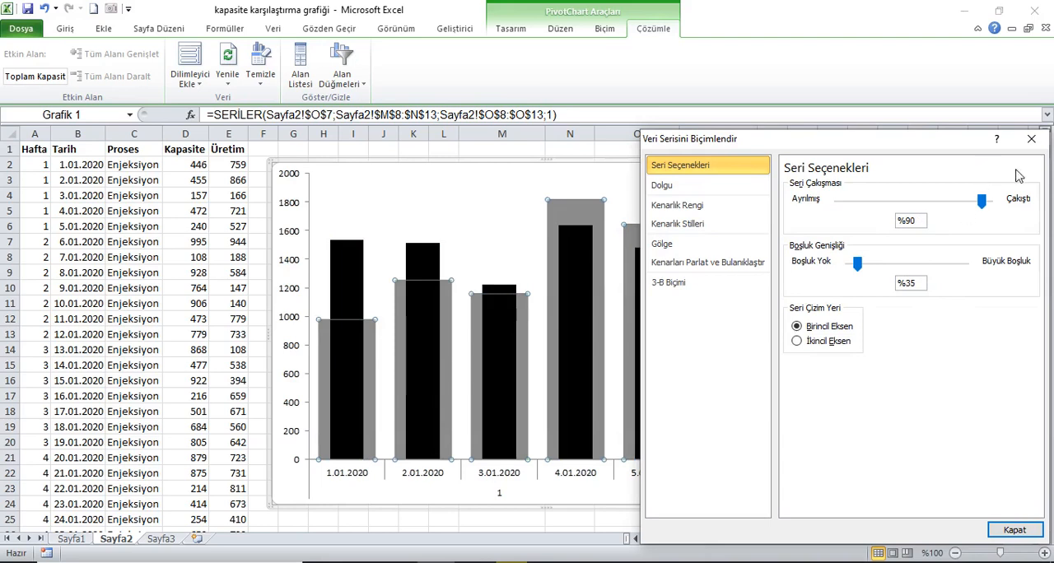
left_click(1014, 529)
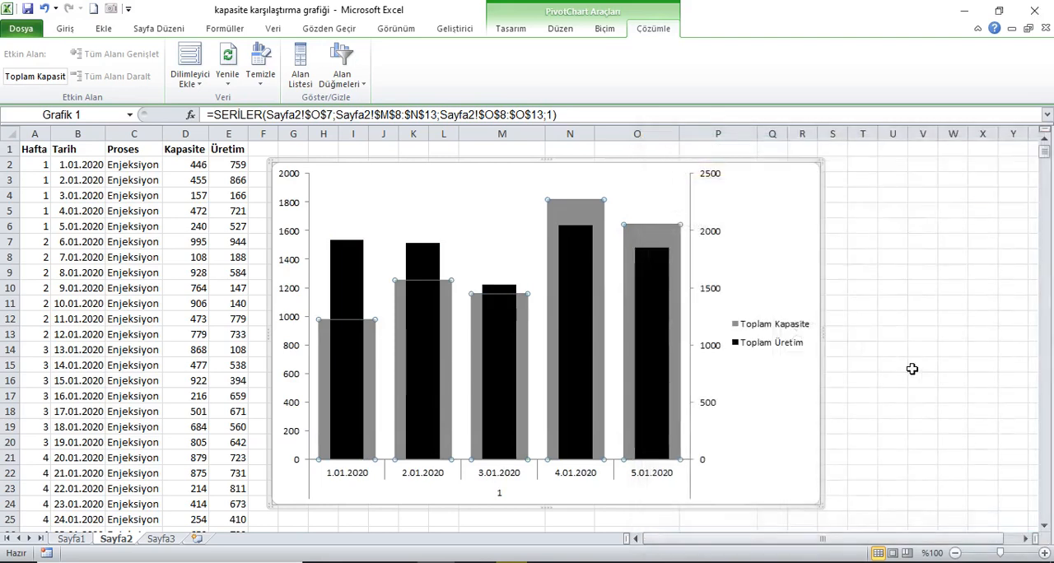
Place the chart legend below the plot area without overlapping the chart
left_click(791, 329)
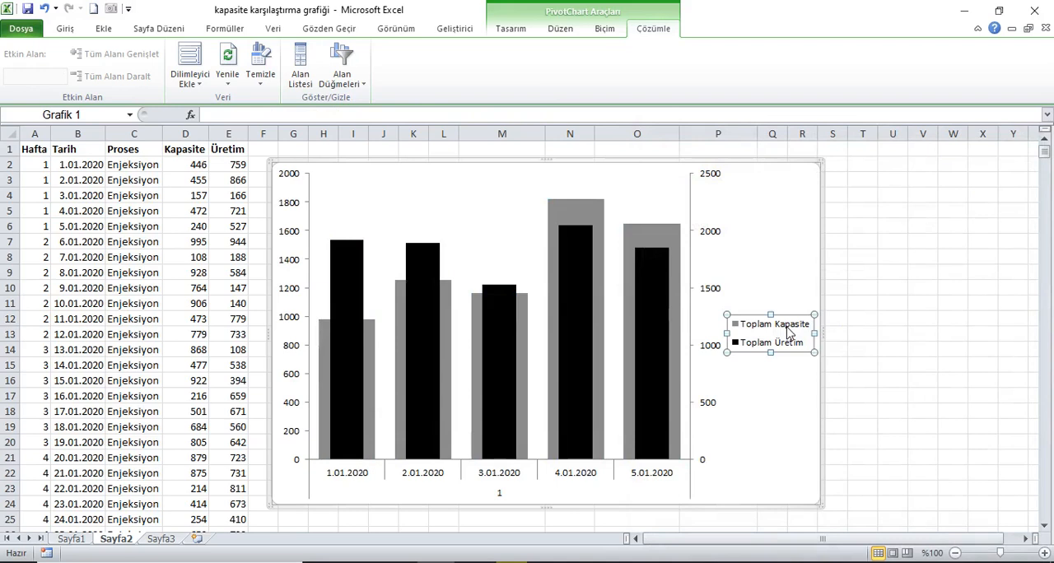
right_click(788, 330)
left_click(844, 447)
left_click(810, 218)
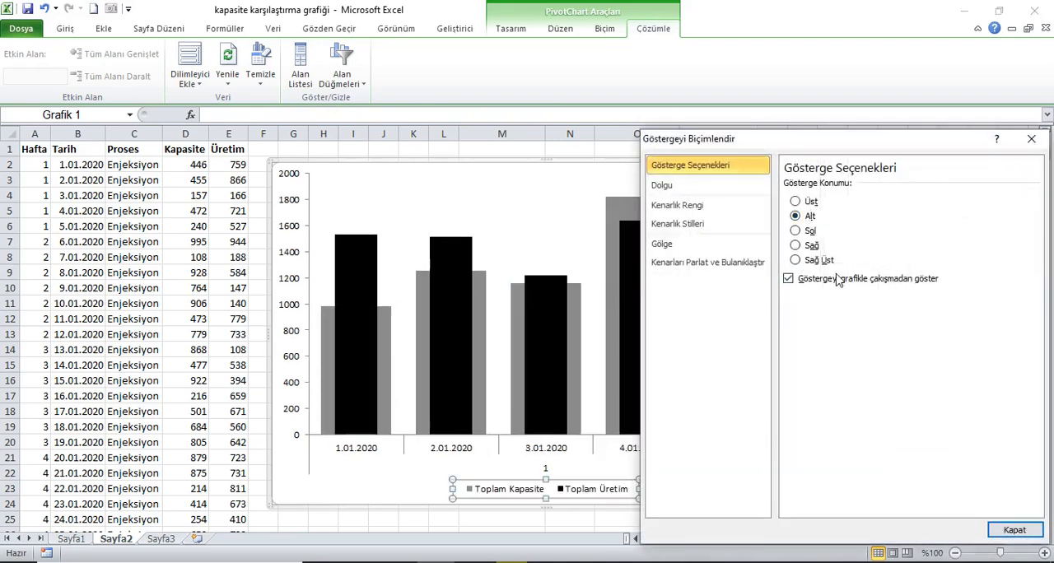
left_click(1016, 531)
left_click(902, 369)
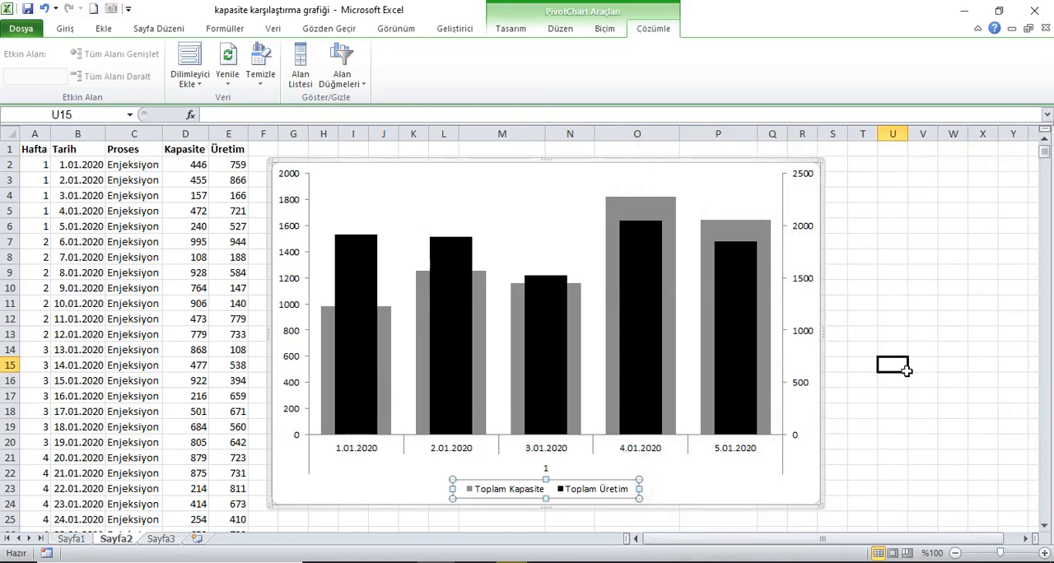
left_click(34, 154)
key("ctrl+z")
Delete the secondary and primary vertical axes from the chart, and select the horizontal date axis
left_click(805, 237)
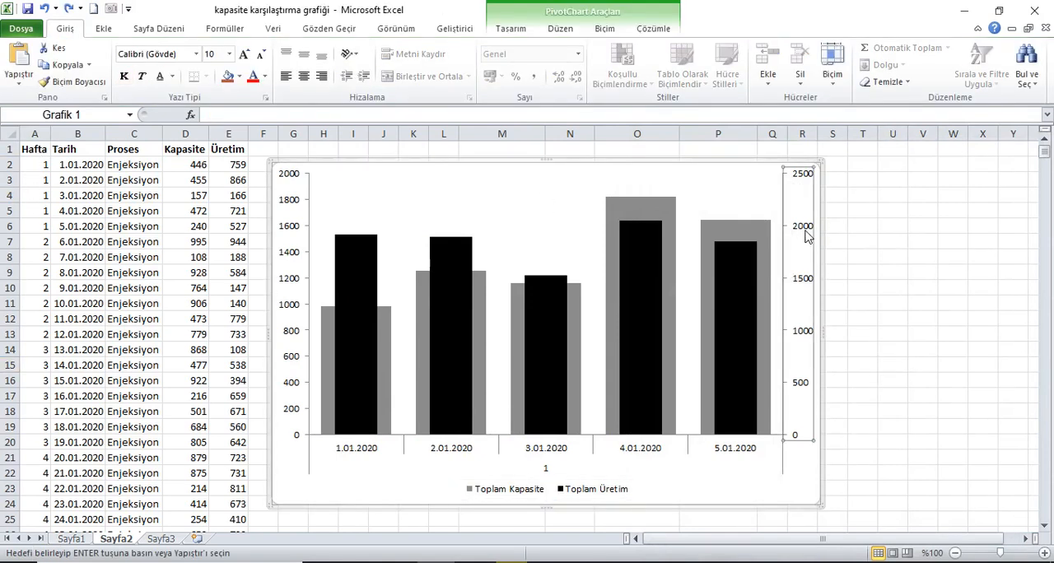
key("Delete")
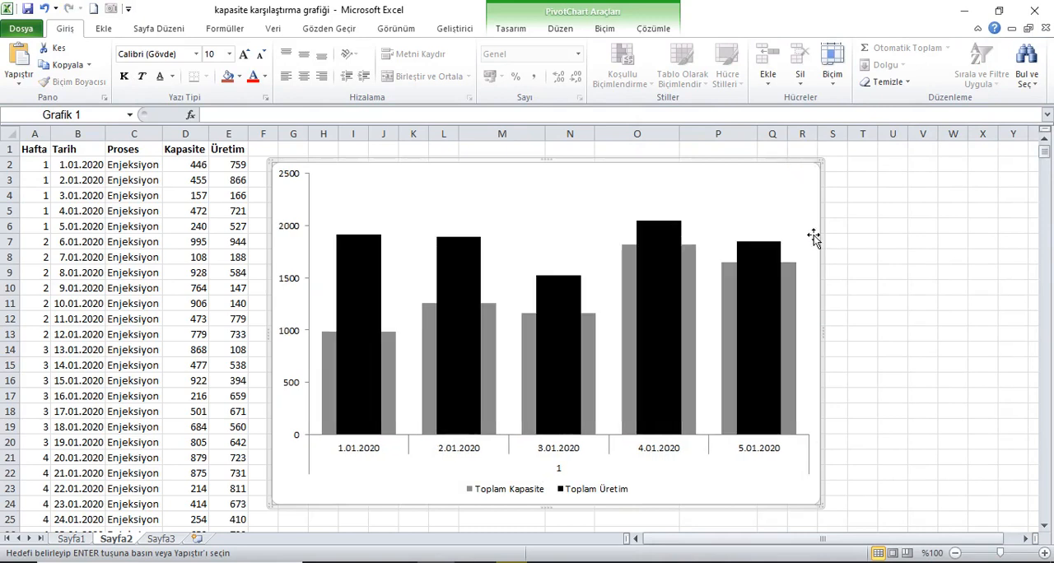
left_click(295, 280)
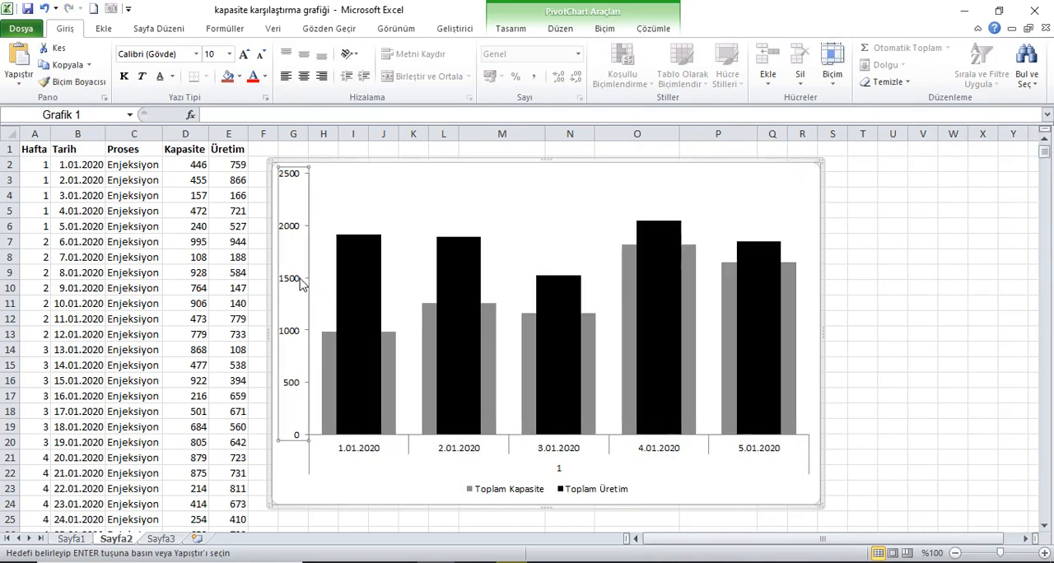
key("Delete")
left_click(549, 459)
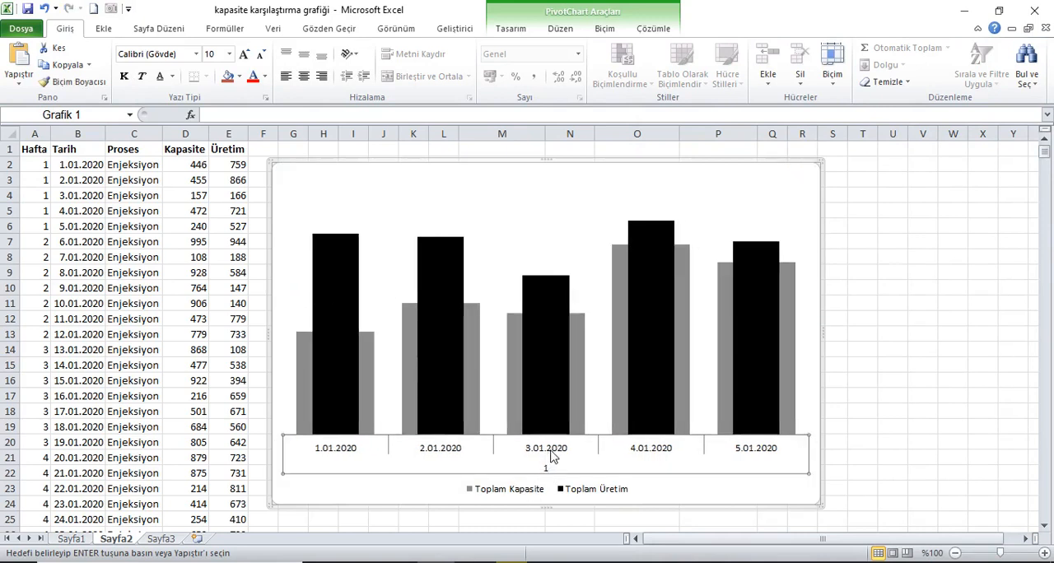
Delete the chart's horizontal date axis, and make the legend text bold at 16 pt
key("Delete")
left_click(535, 494)
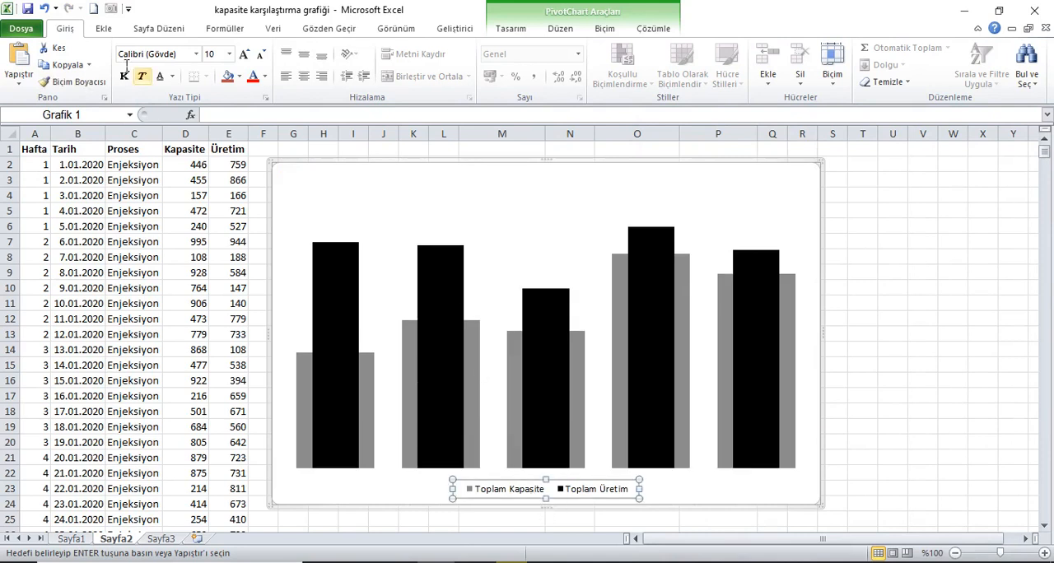
left_click(244, 54)
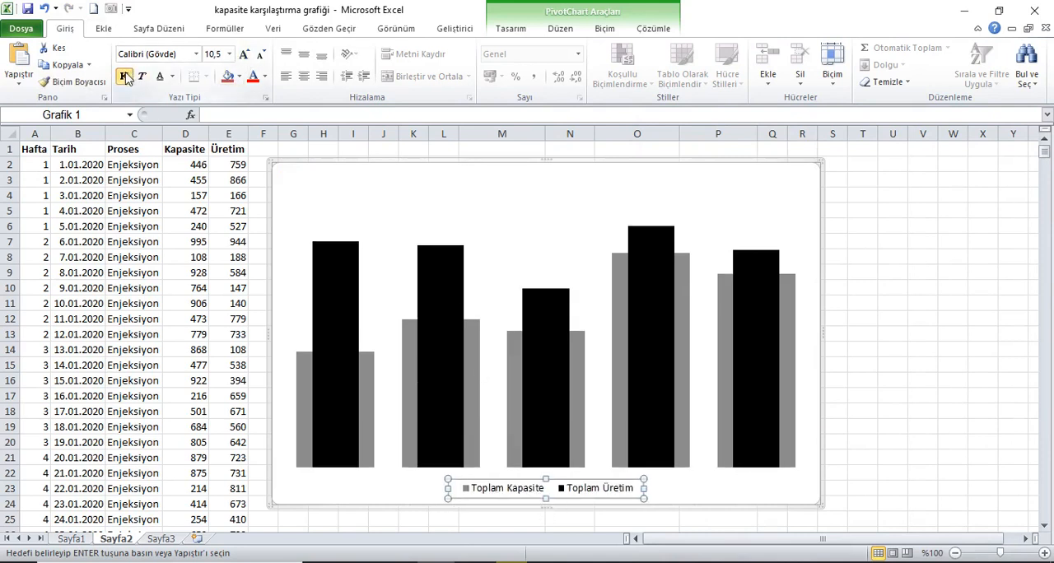
left_click(125, 77)
left_click(243, 54)
left_click(244, 54)
left_click(244, 54)
left_click(243, 54)
left_click(260, 54)
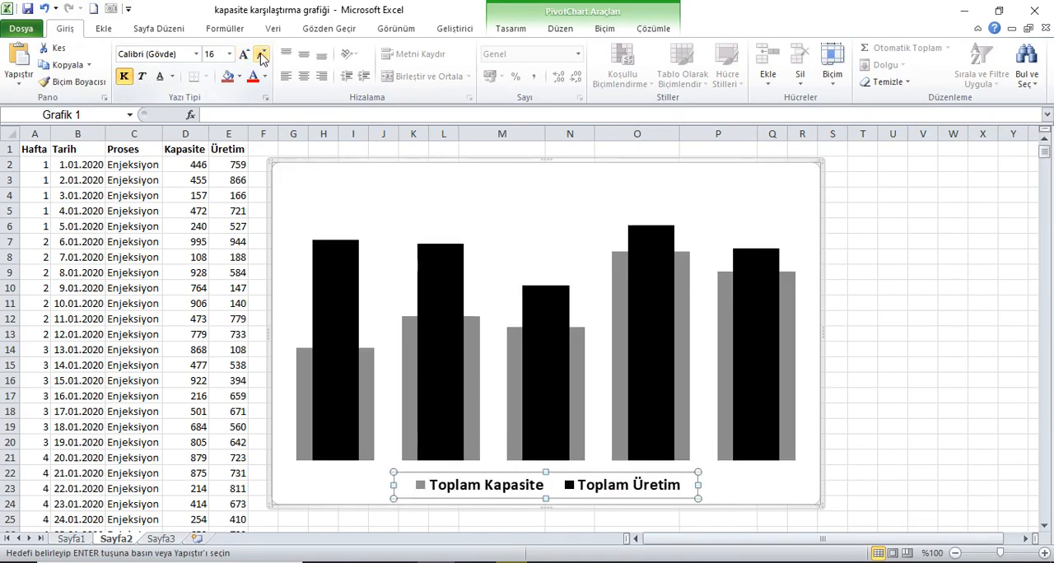
Add data labels to the Toplam Üretim series and set their font colour to white
left_click(332, 289)
right_click(331, 288)
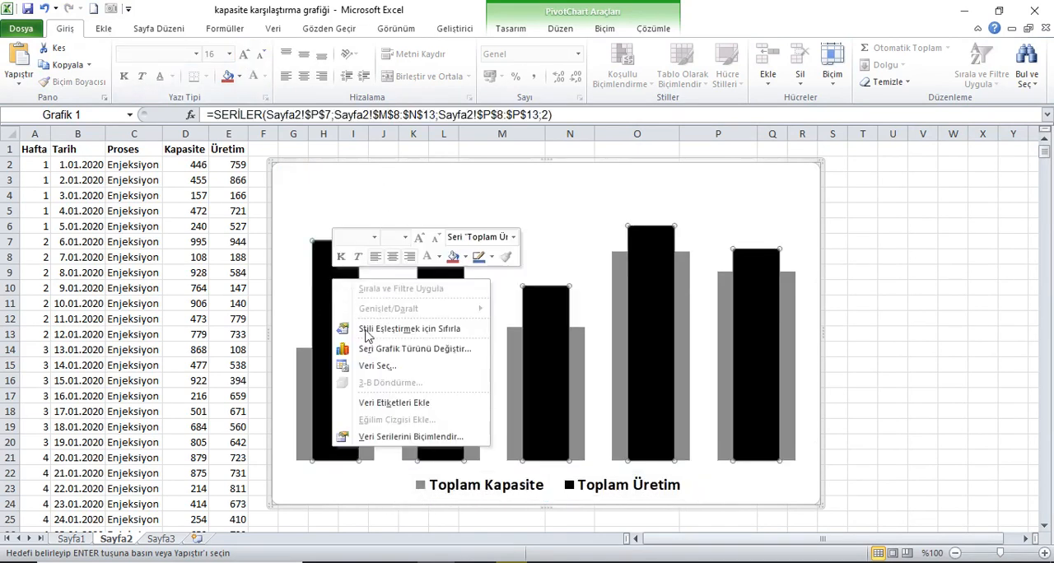
left_click(394, 403)
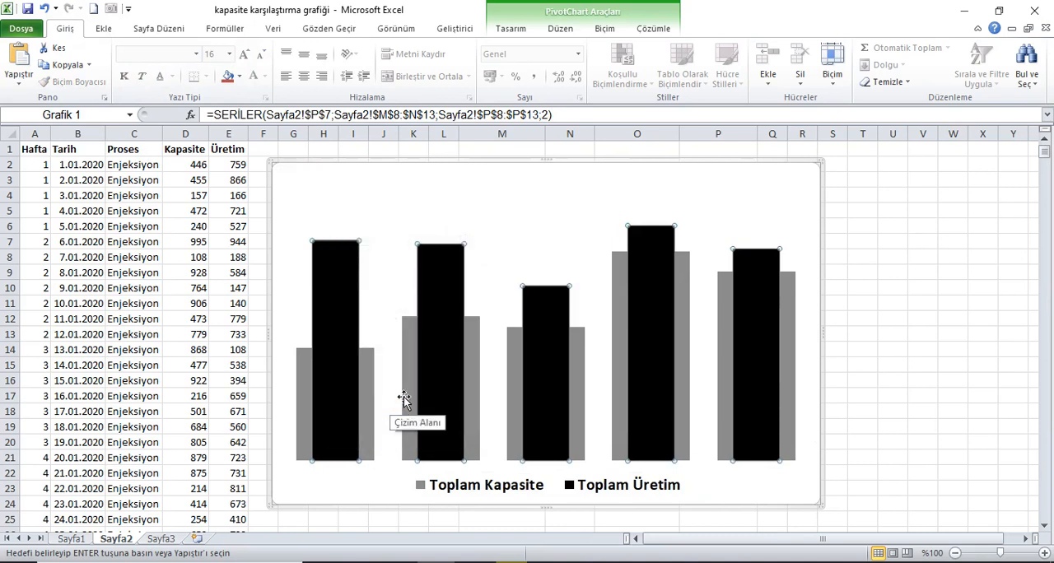
left_click(332, 346)
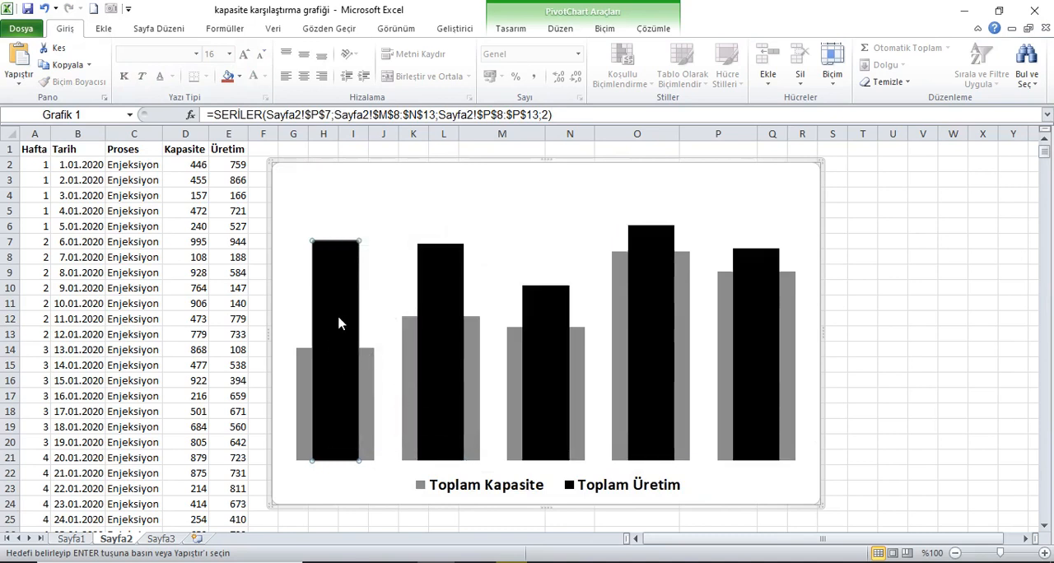
left_click(442, 352)
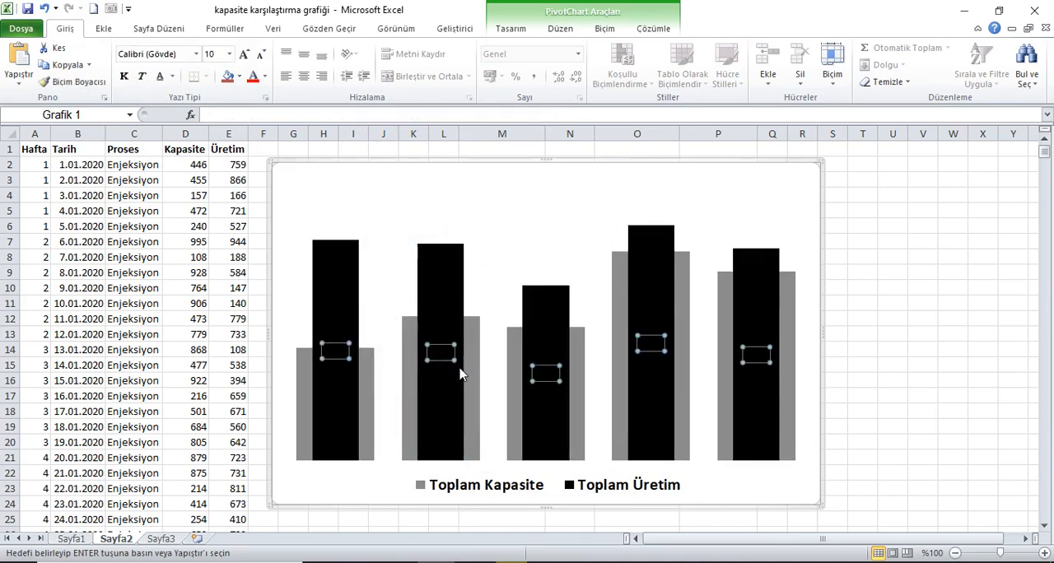
left_click(264, 78)
left_click(255, 124)
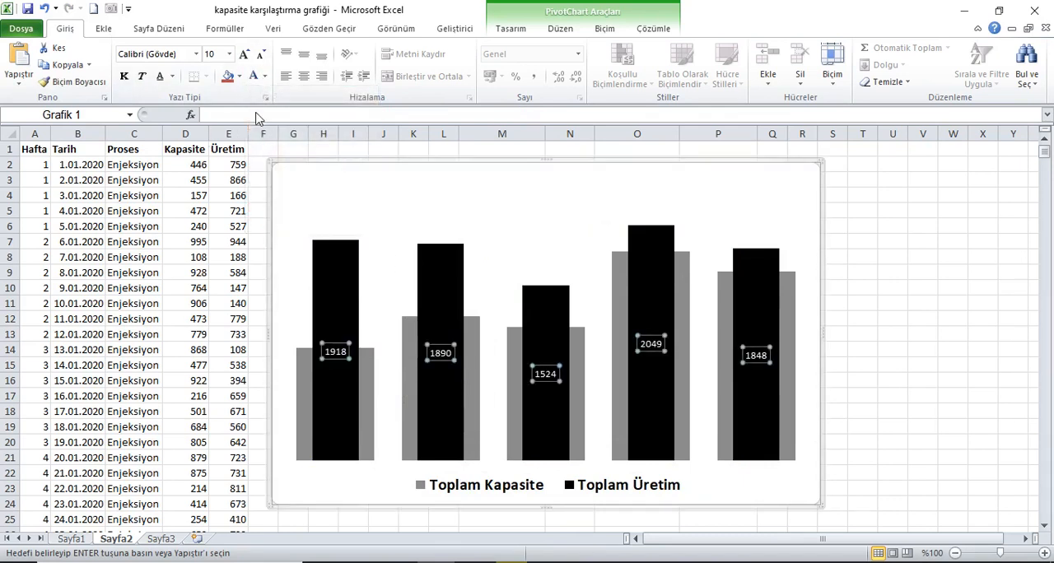
Make the Toplam Üretim data labels bold with a 14 pt font size
key("ctrl+b")
left_click(245, 55)
left_click(245, 55)
left_click(245, 55)
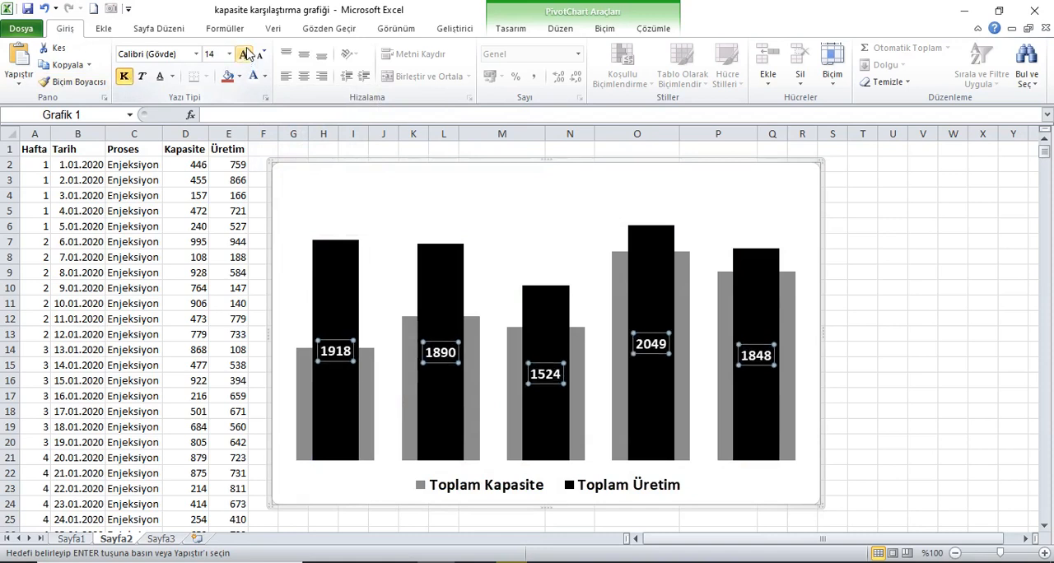
Set the label position of the Toplam Üretim data labels to İç Son (Inside End)
right_click(345, 356)
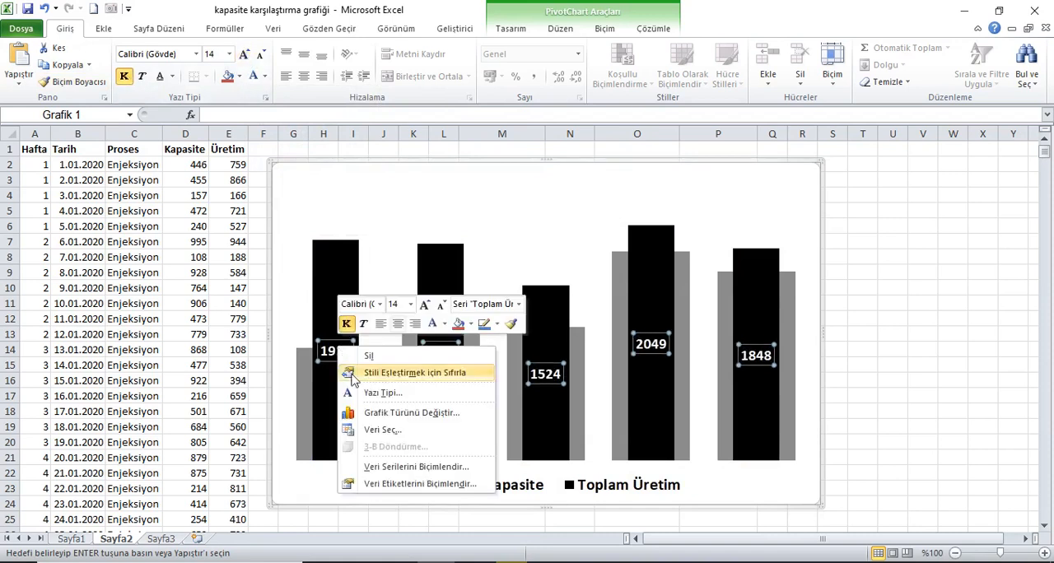
left_click(396, 483)
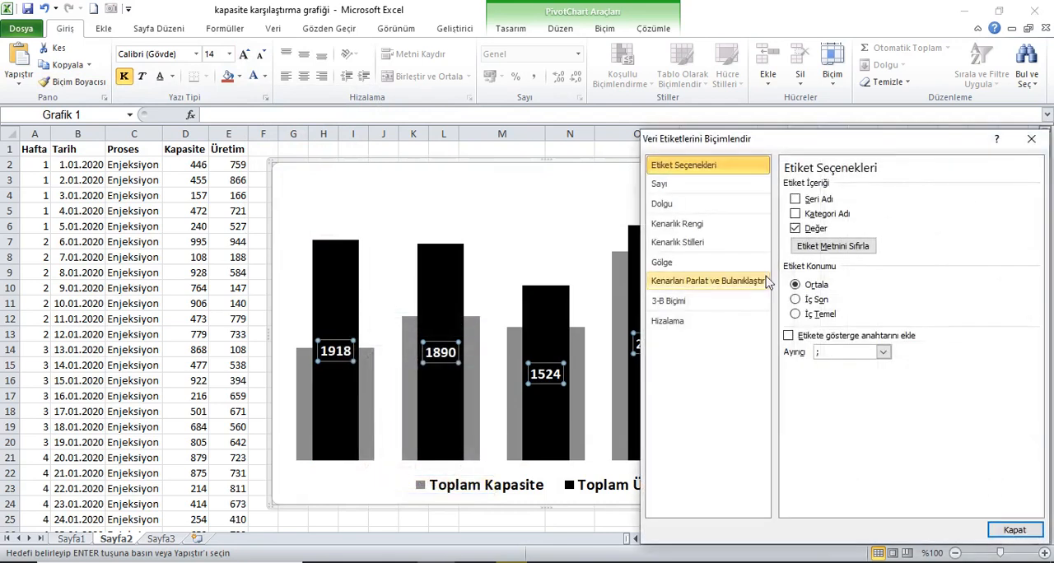
left_click(823, 301)
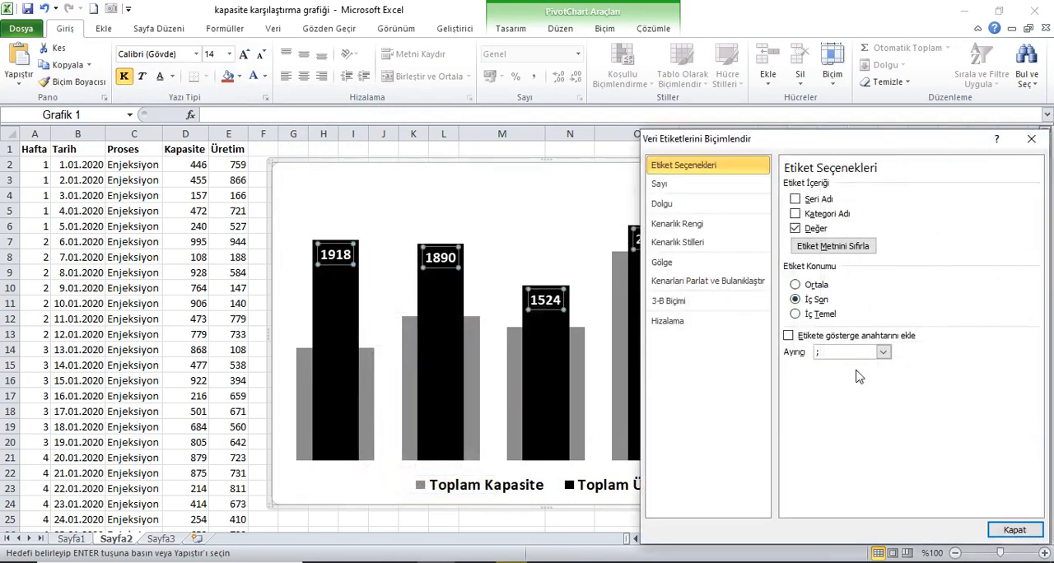
left_click(1014, 529)
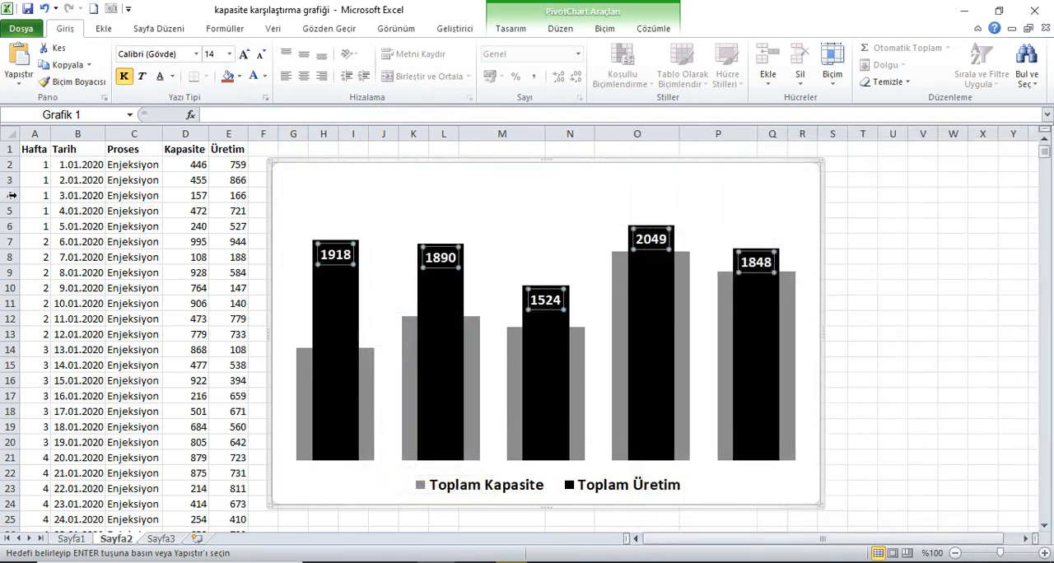
left_click(46, 154)
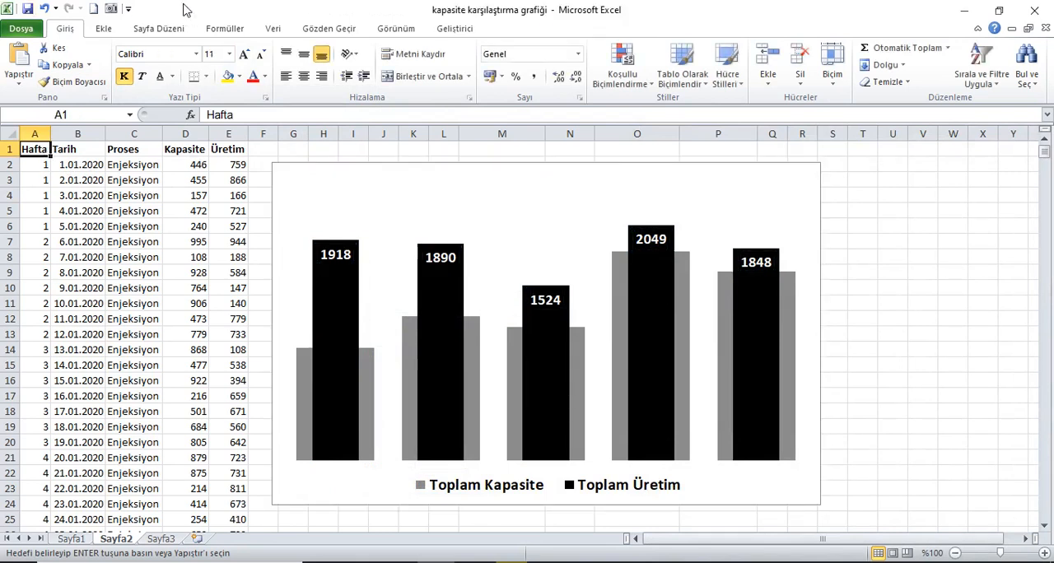
Insert slicers for the Hafta and Proses fields of the PivotChart
left_click(392, 209)
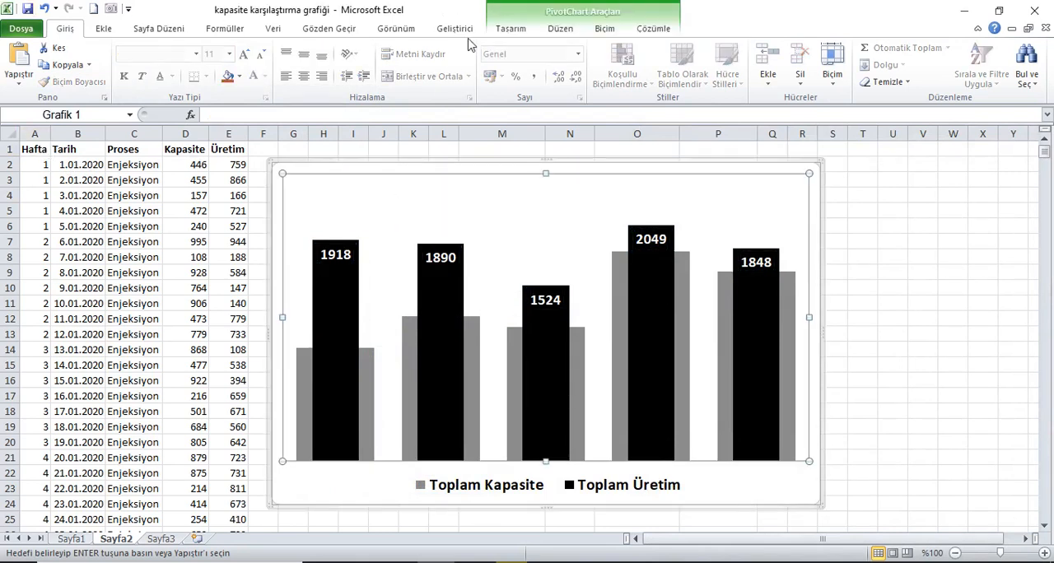
left_click(653, 29)
left_click(190, 85)
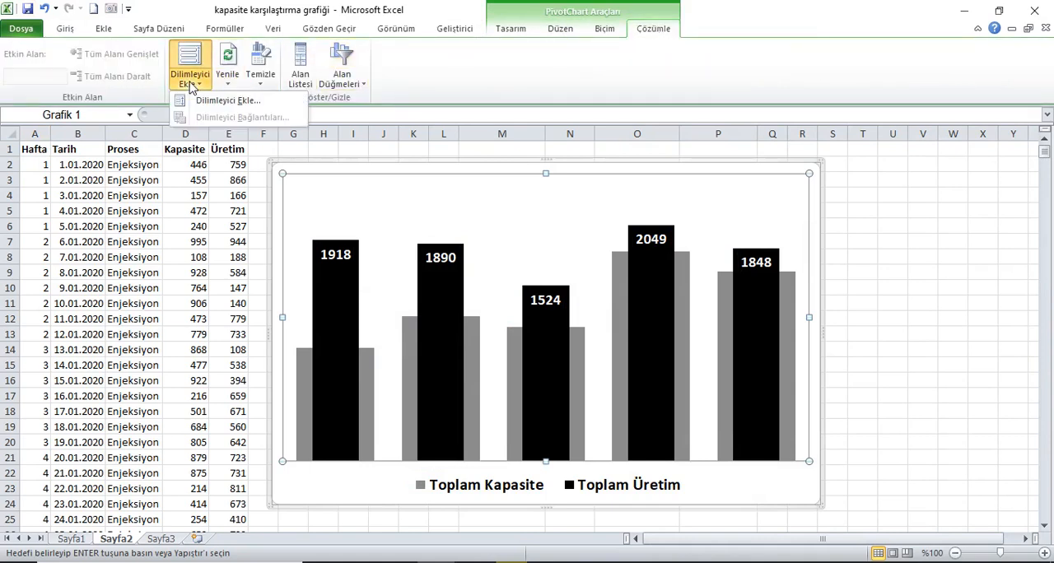
left_click(212, 102)
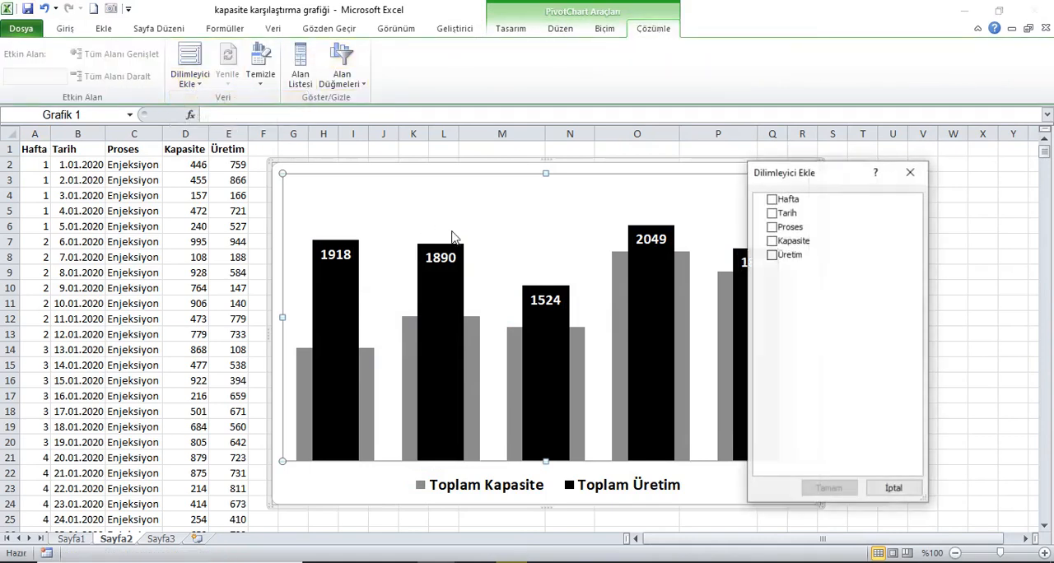
left_click(771, 199)
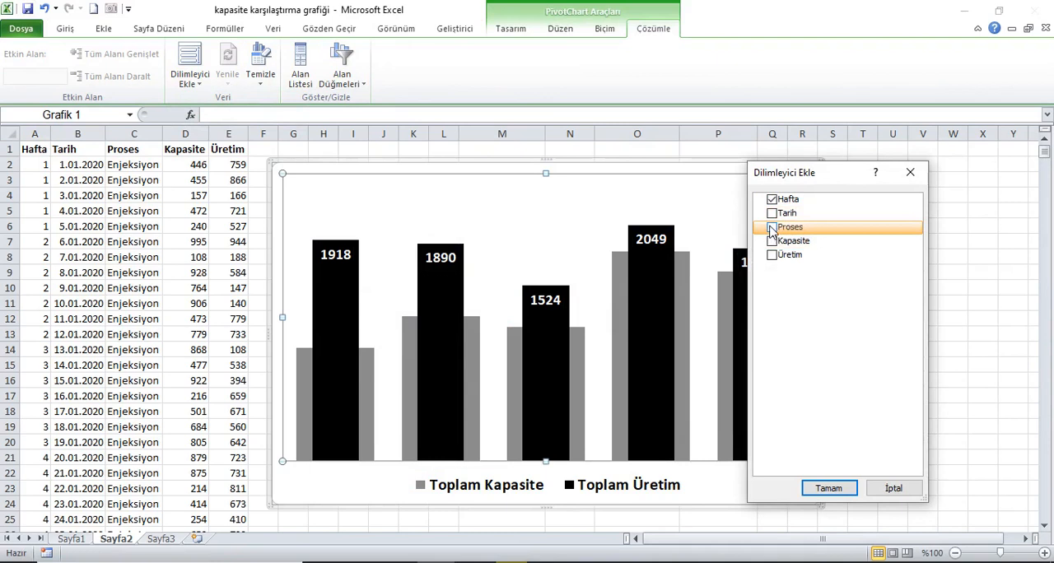
left_click(771, 228)
left_click(832, 490)
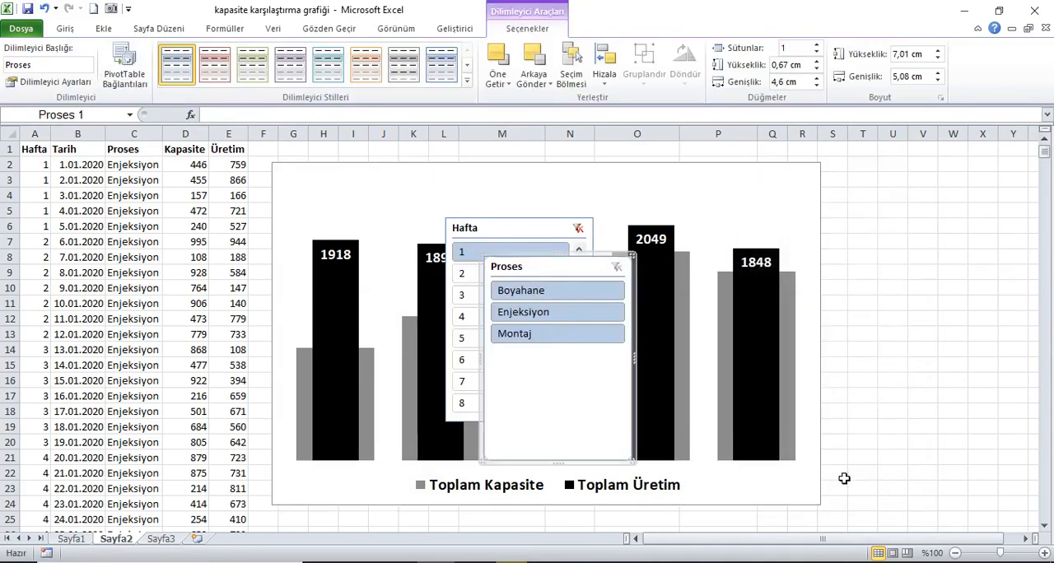
Move both slicers off the chart to the area beside it, and shift the chart down to free space above it
left_click_drag(548, 271, 908, 197)
left_click_drag(494, 245, 900, 372)
left_click(630, 190)
left_click_drag(630, 190, 614, 207)
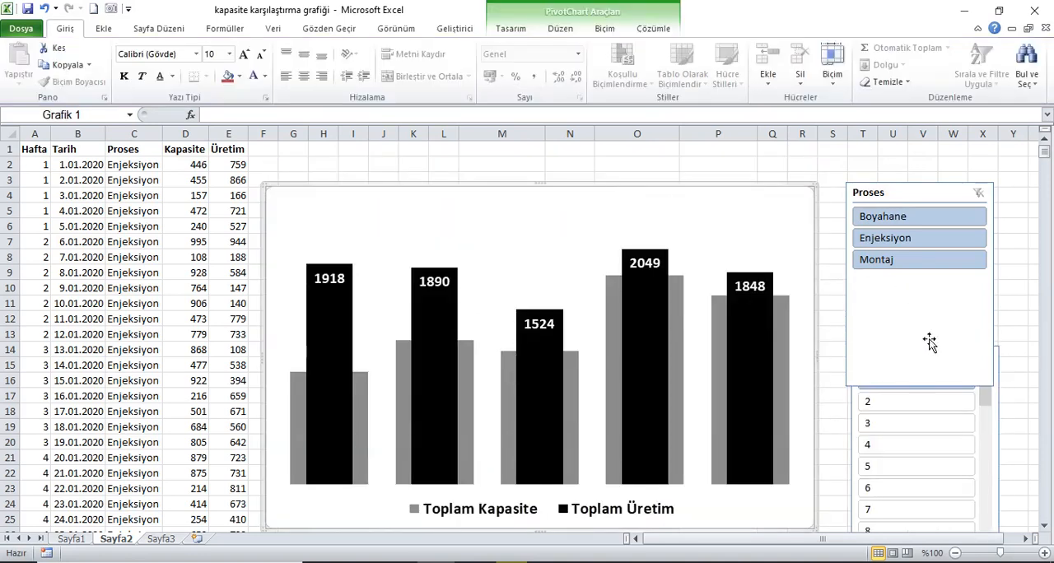
Place the Proses slicer above the chart and arrange its buttons in 3 columns
left_click_drag(899, 201, 329, 156)
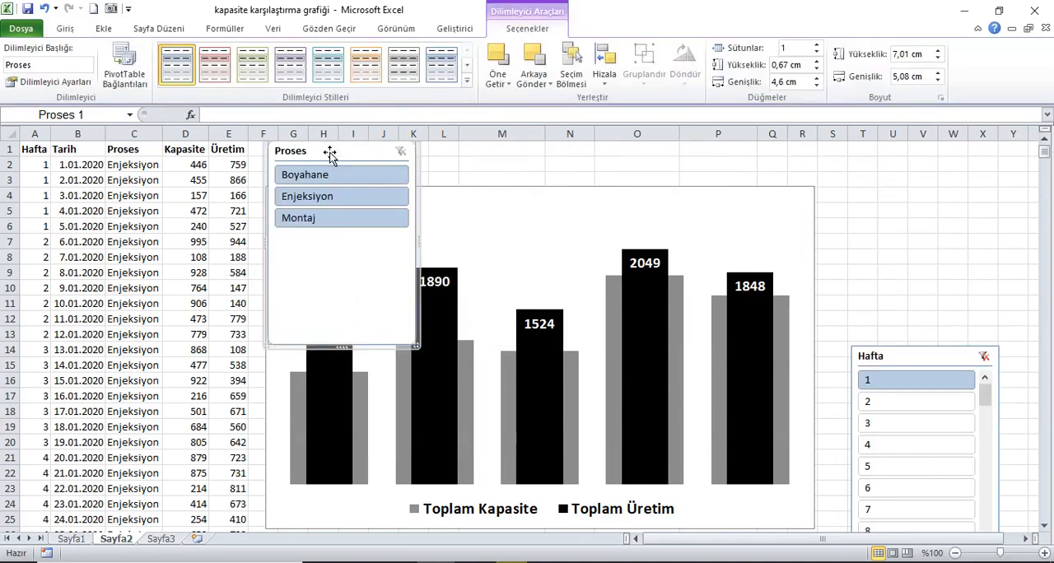
left_click(817, 46)
left_click(818, 45)
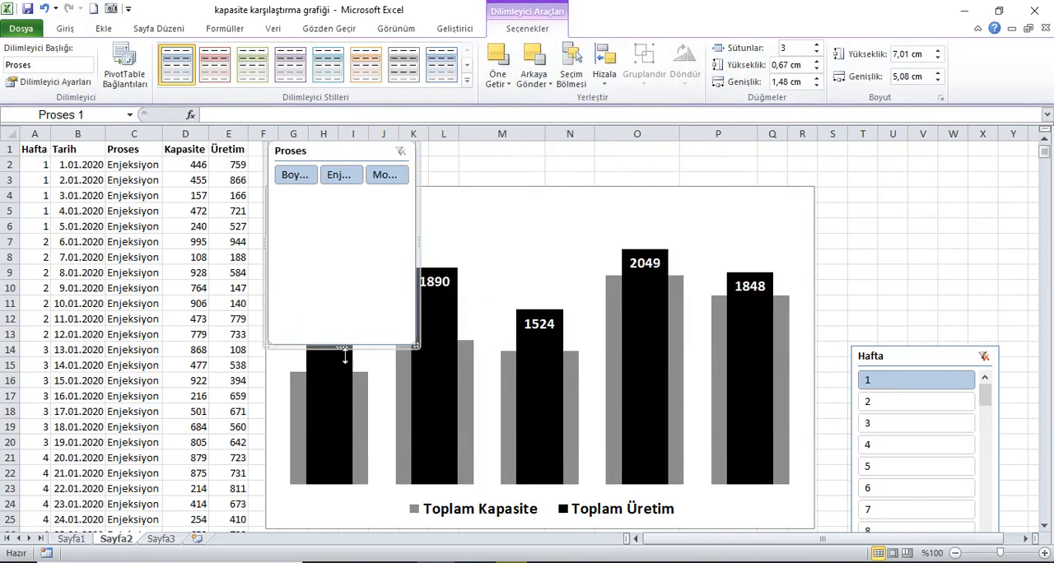
Resize the Proses slicer to a low strip spanning the chart's width, about 18.71 cm, and filter it to Boyahane
left_click_drag(342, 350, 371, 199)
left_click(296, 176)
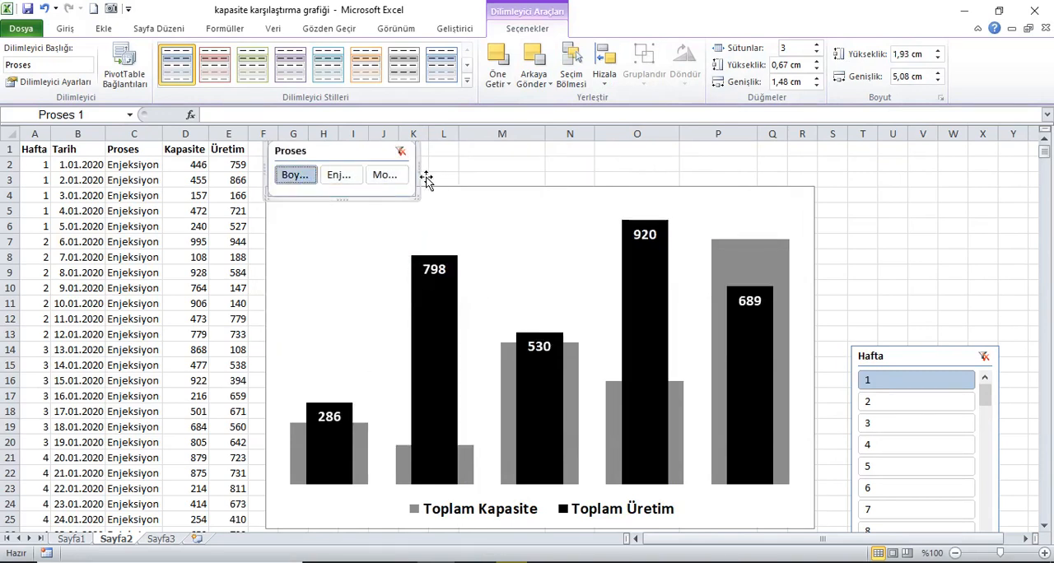
left_click_drag(429, 180, 825, 179)
left_click_drag(543, 206, 557, 197)
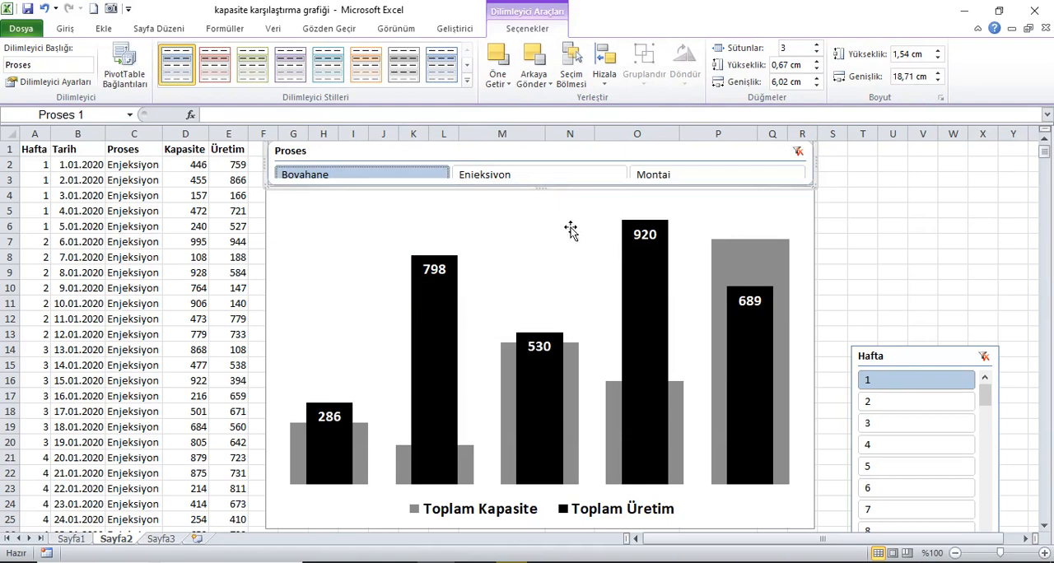
Move the chart slightly lower and increase the Proses slicer's height to fit its full row of buttons
left_click(713, 215)
left_click_drag(797, 196, 797, 209)
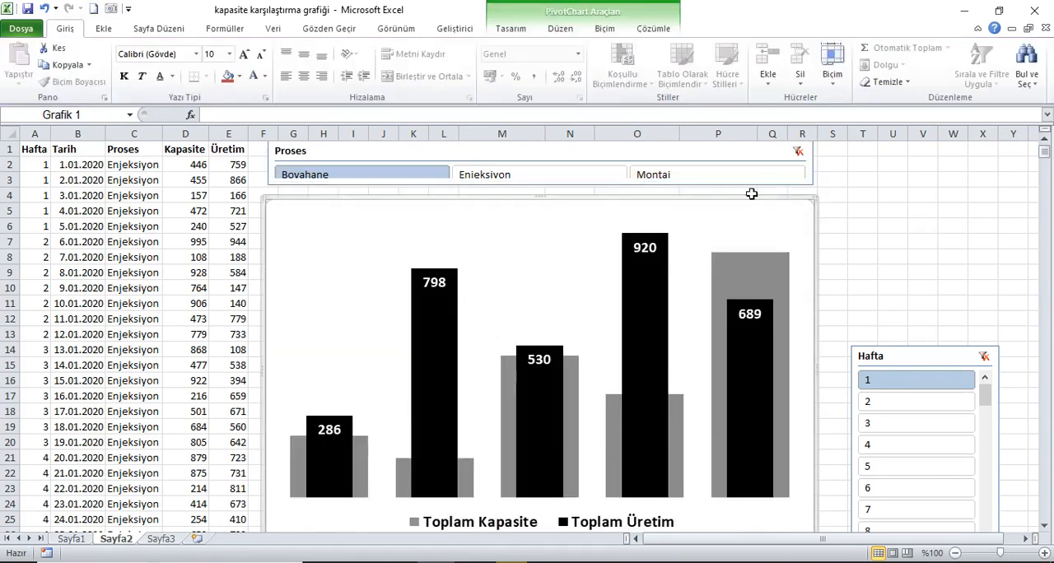
left_click(577, 156)
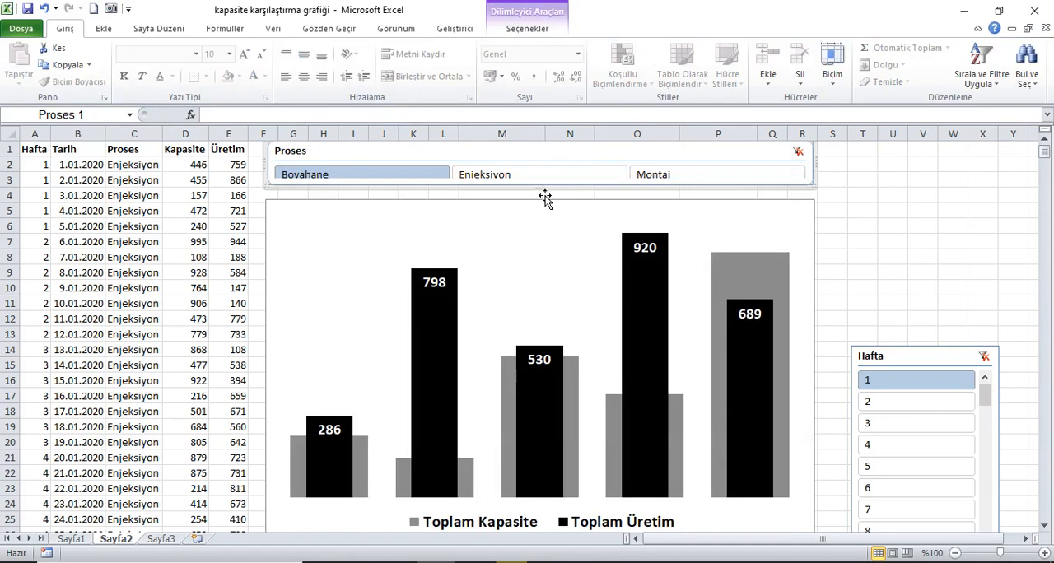
left_click_drag(540, 193, 554, 206)
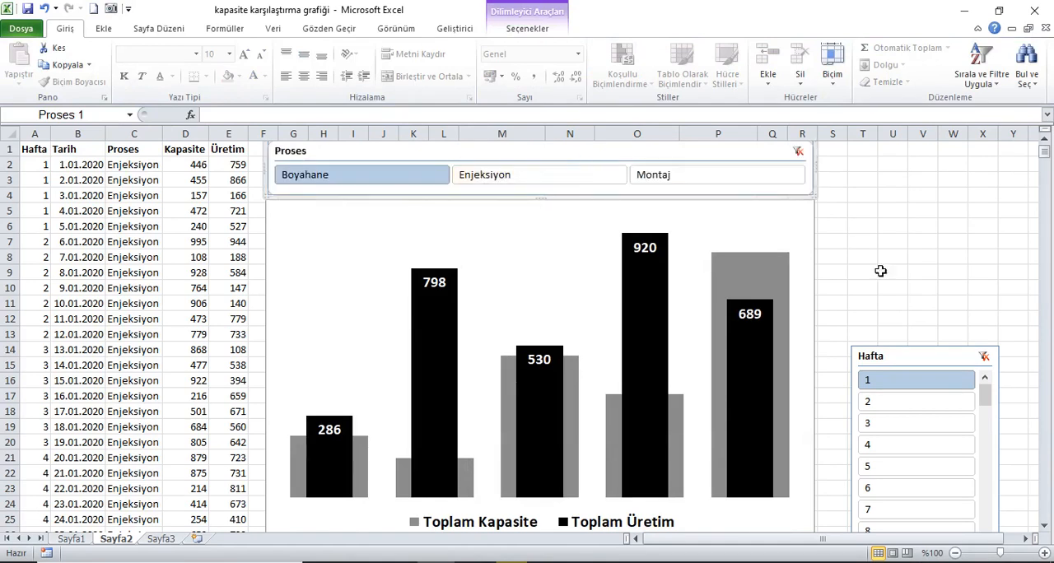
Place the Hafta slicer beside the chart, level with the Proses slicer, narrow it and lengthen it to the chart's lower edge
left_click_drag(944, 364, 909, 159)
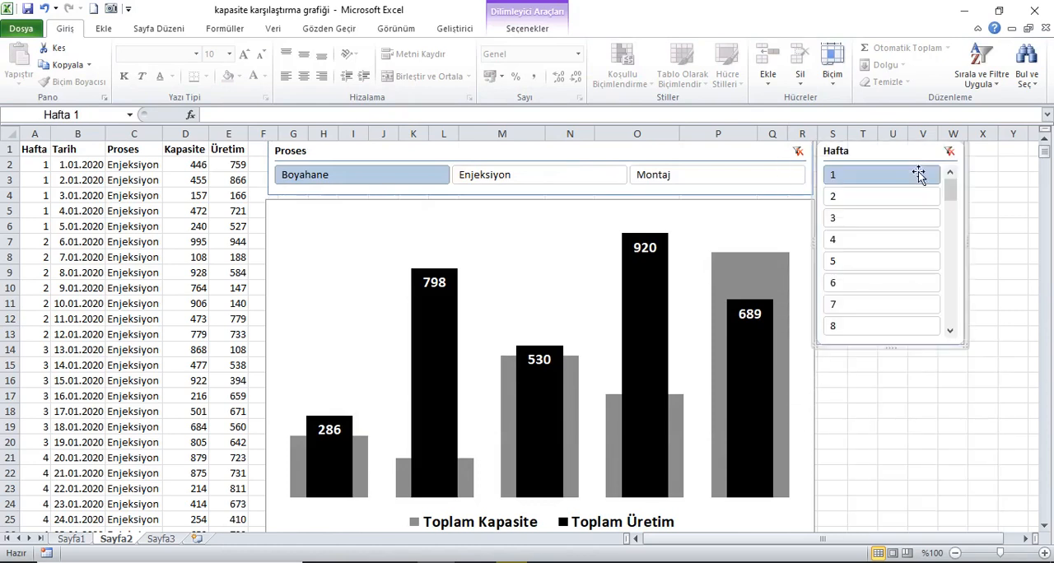
left_click_drag(975, 244, 885, 255)
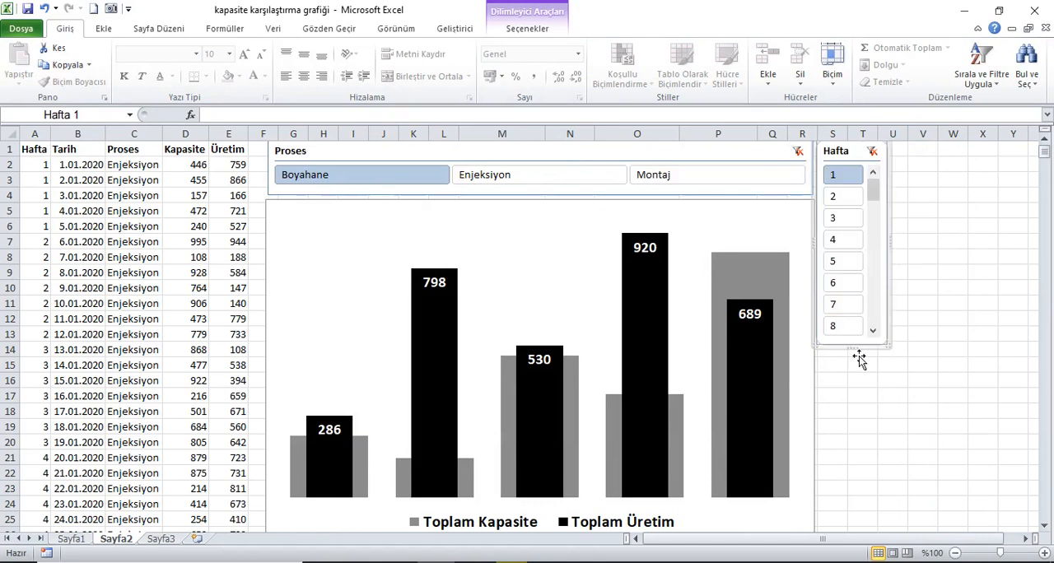
left_click_drag(856, 354, 871, 522)
left_click(951, 289)
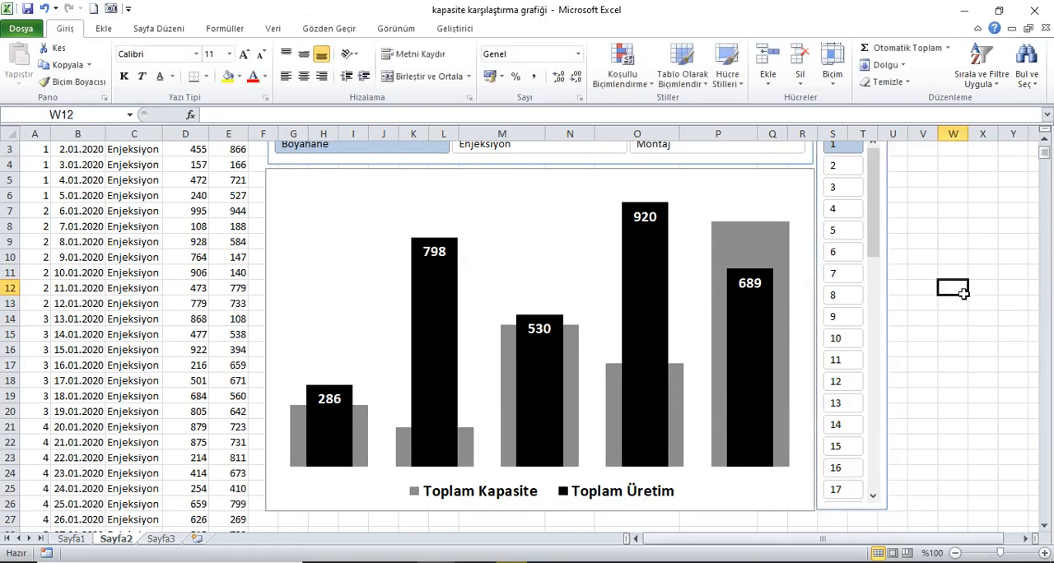
Test the slicers by filtering the chart to weeks 2 and 3 and to the Enjeksiyon, Montaj and Boyahane processes
left_click(838, 196)
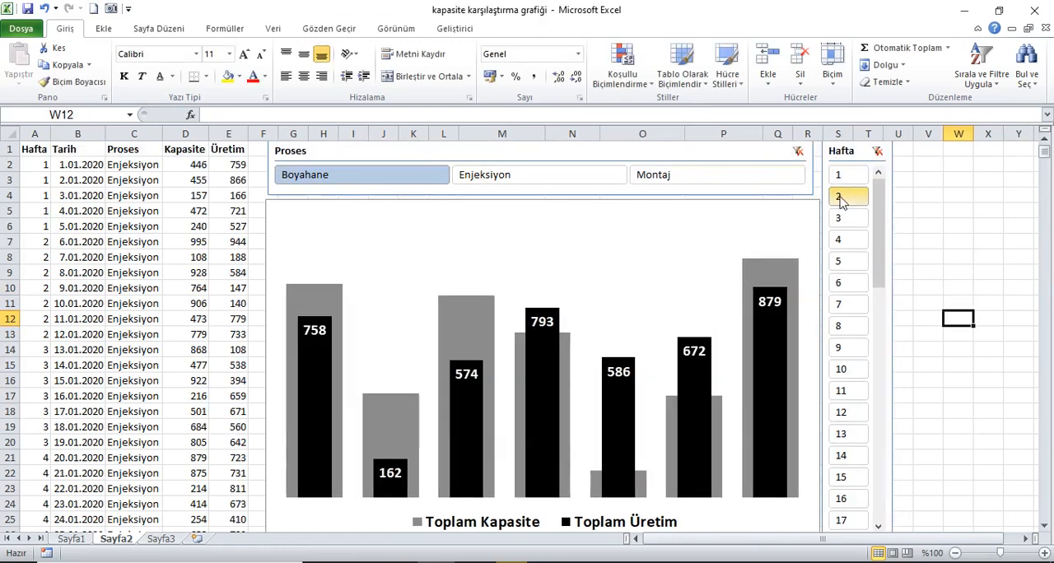
left_click(836, 218)
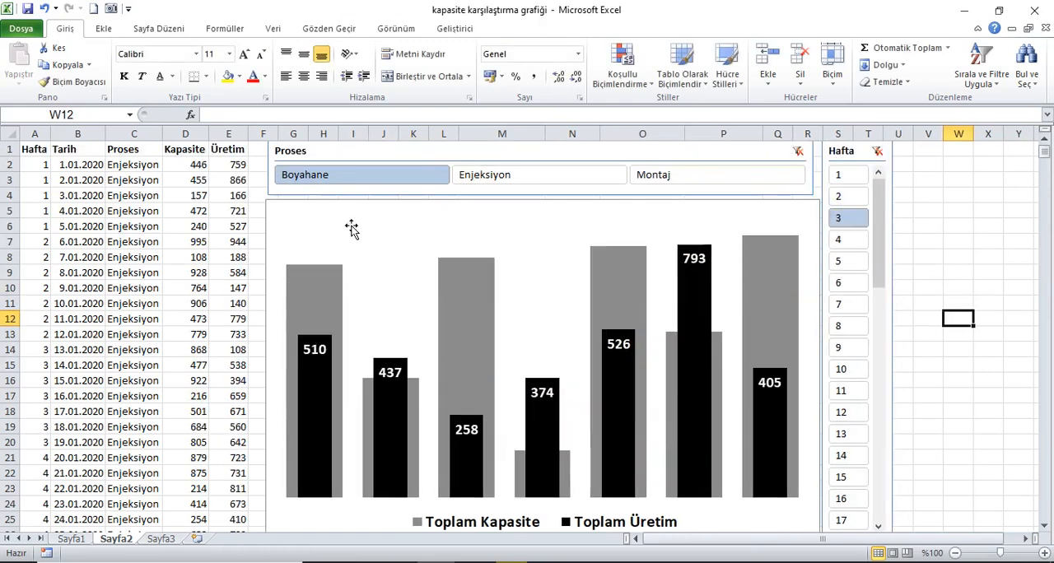
left_click(539, 177)
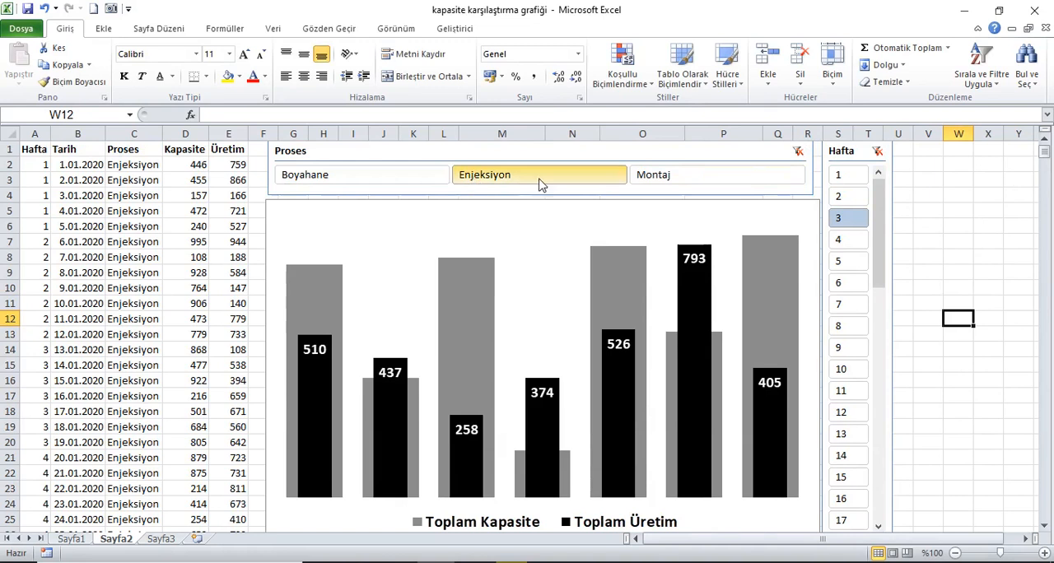
left_click(661, 178)
left_click(362, 176)
View the Boyahane chart for weeks 5, 9, 13, 15, 16 and 17 in turn
left_click(844, 261)
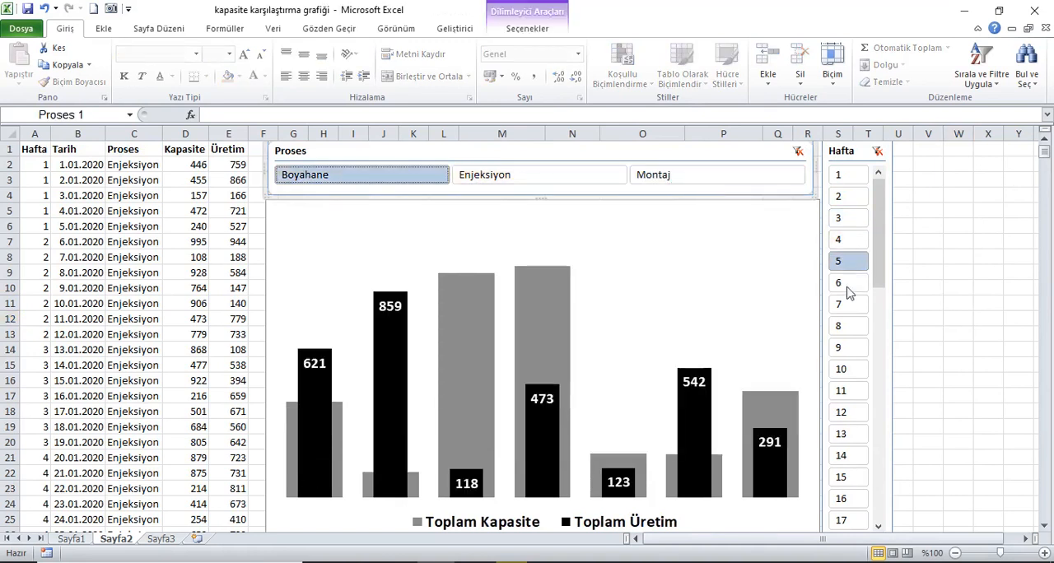
left_click(848, 350)
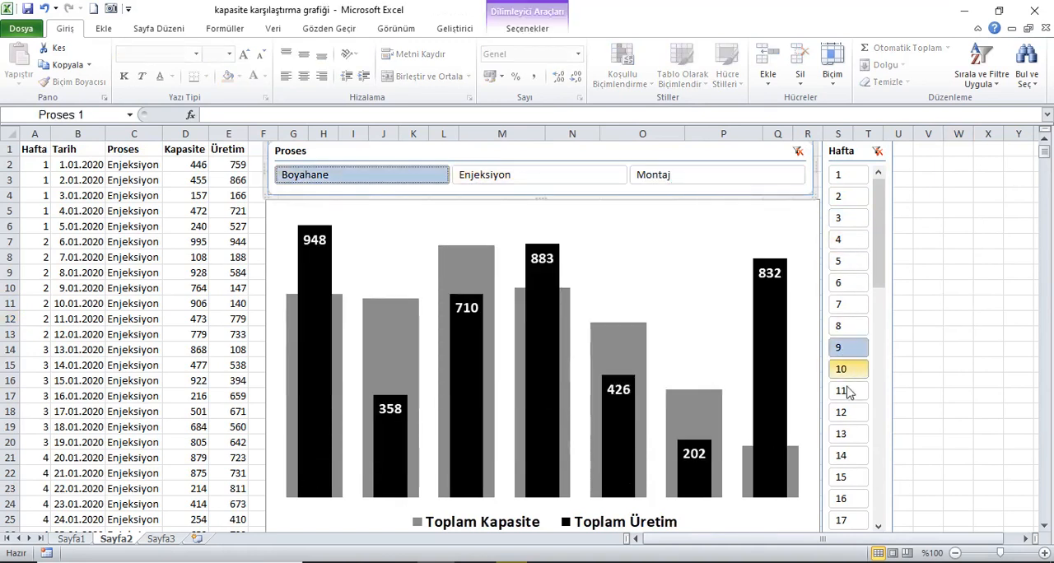
left_click(850, 437)
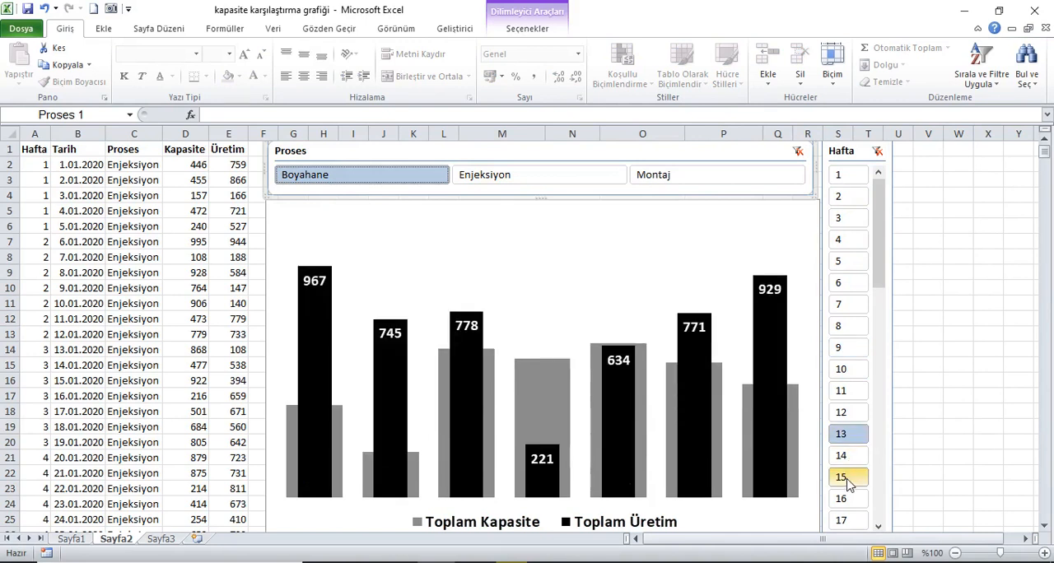
left_click(850, 477)
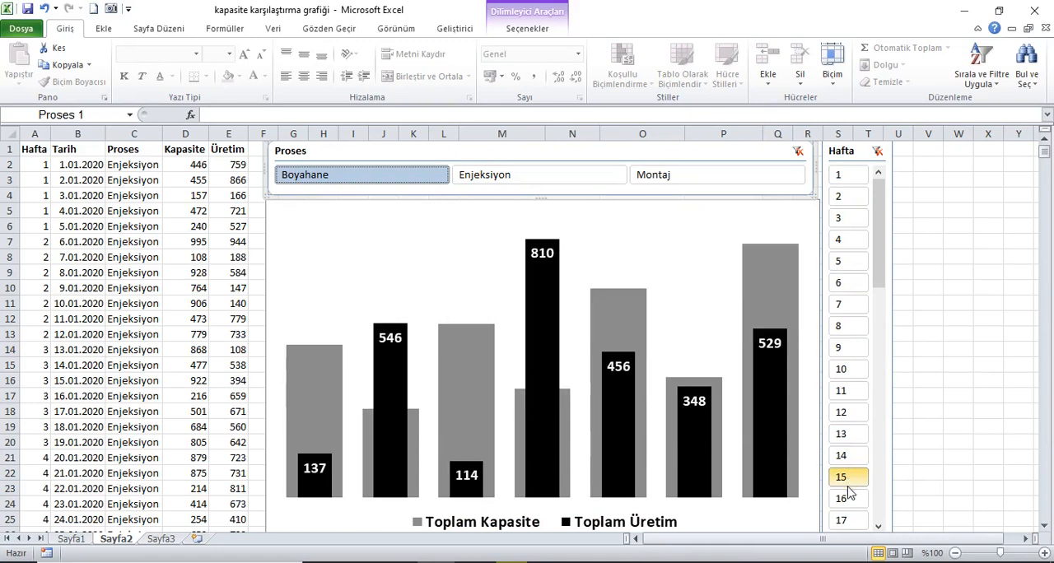
left_click(850, 499)
left_click(850, 520)
Filter the chart to week 35 and the Montaj process, and return the Hafta slicer's list to its beginning
left_click_drag(874, 262, 875, 387)
left_click(846, 390)
left_click(851, 432)
left_click(861, 479)
left_click(565, 176)
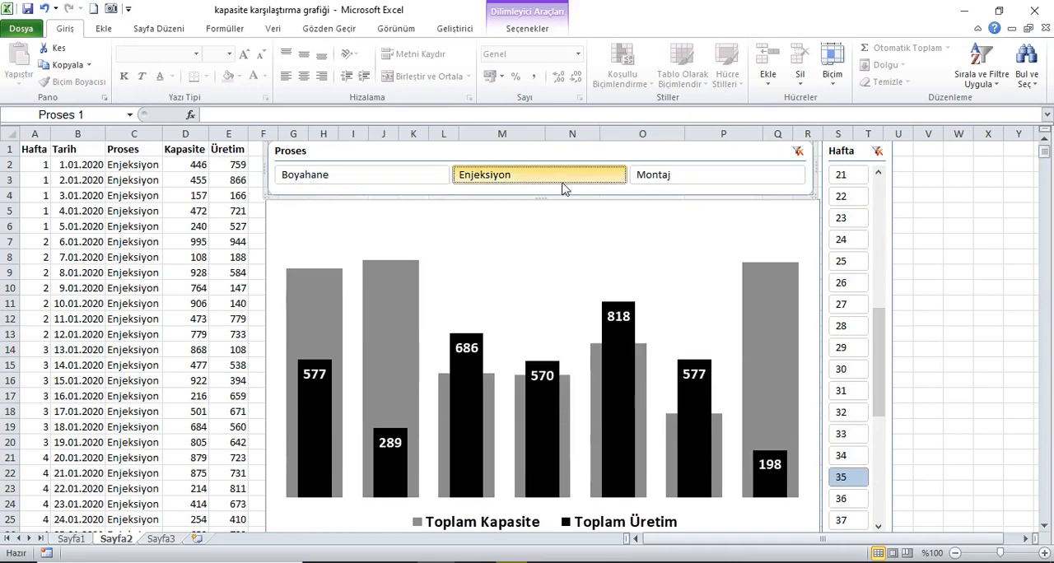
left_click(675, 176)
left_click_drag(882, 365, 896, 176)
left_click(41, 153)
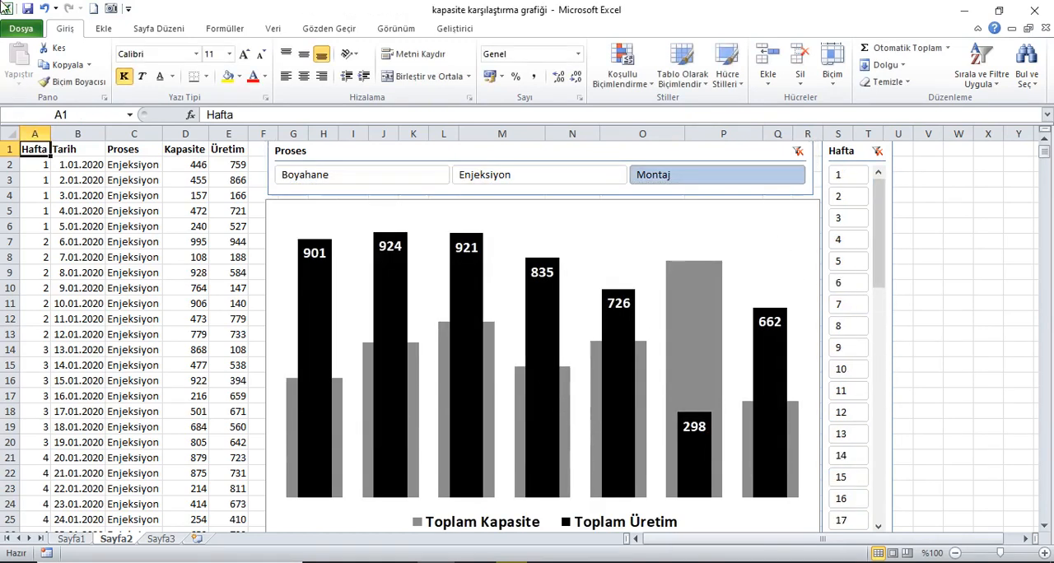